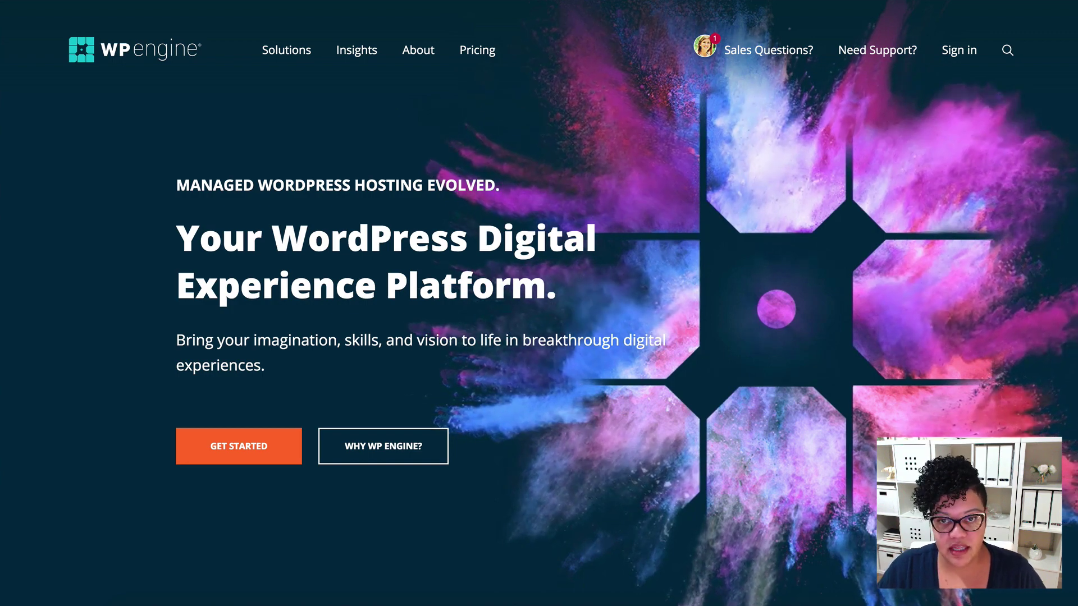
# Step: Log in to the WP Engine user portal, decline saving the login to LastPass, and open the list of sites
pyautogui.click(960, 51)
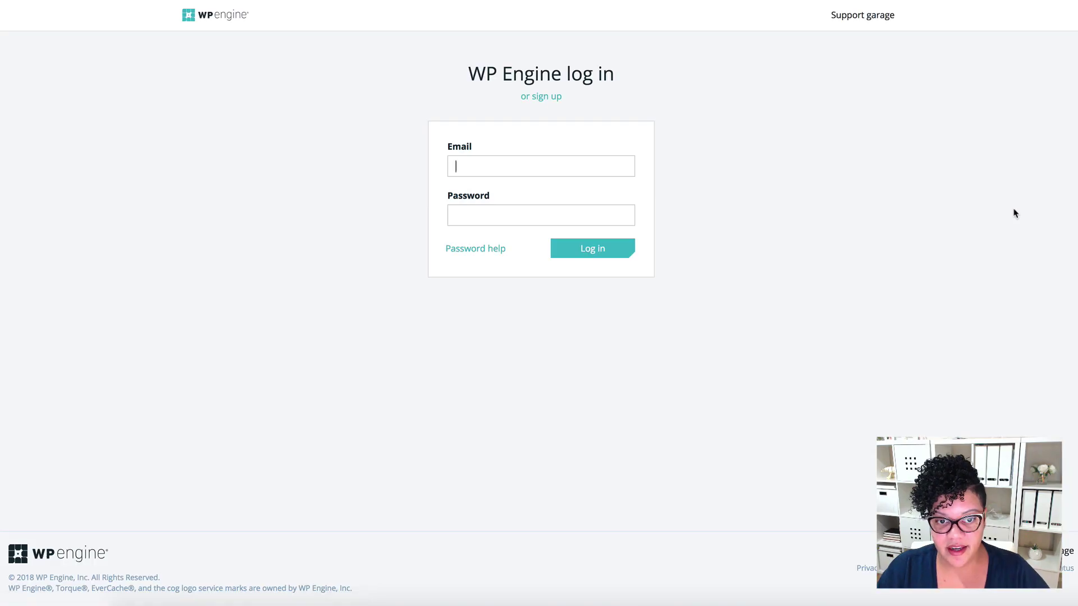
pyautogui.click(593, 248)
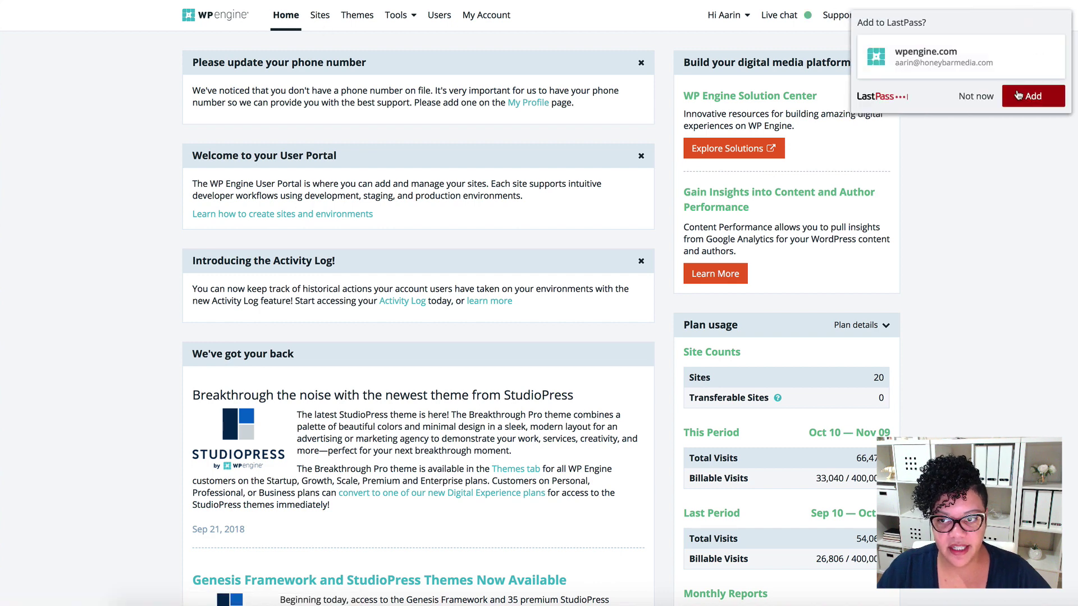
pyautogui.click(979, 96)
pyautogui.click(329, 22)
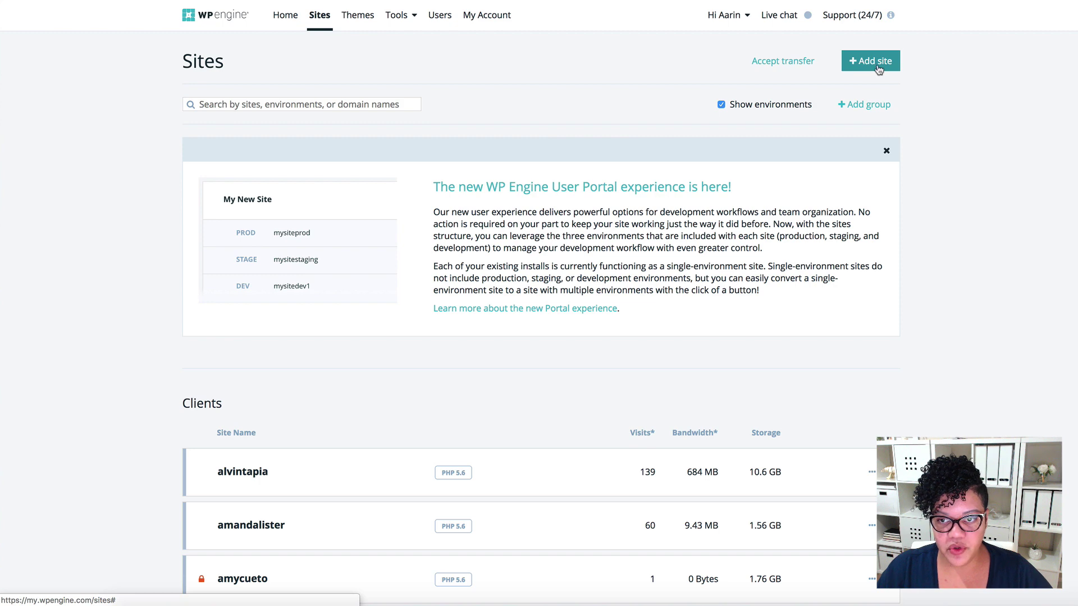
# Step: Add a new ungrouped, non-transferable site named honeybardemo
pyautogui.click(866, 64)
pyautogui.click(504, 78)
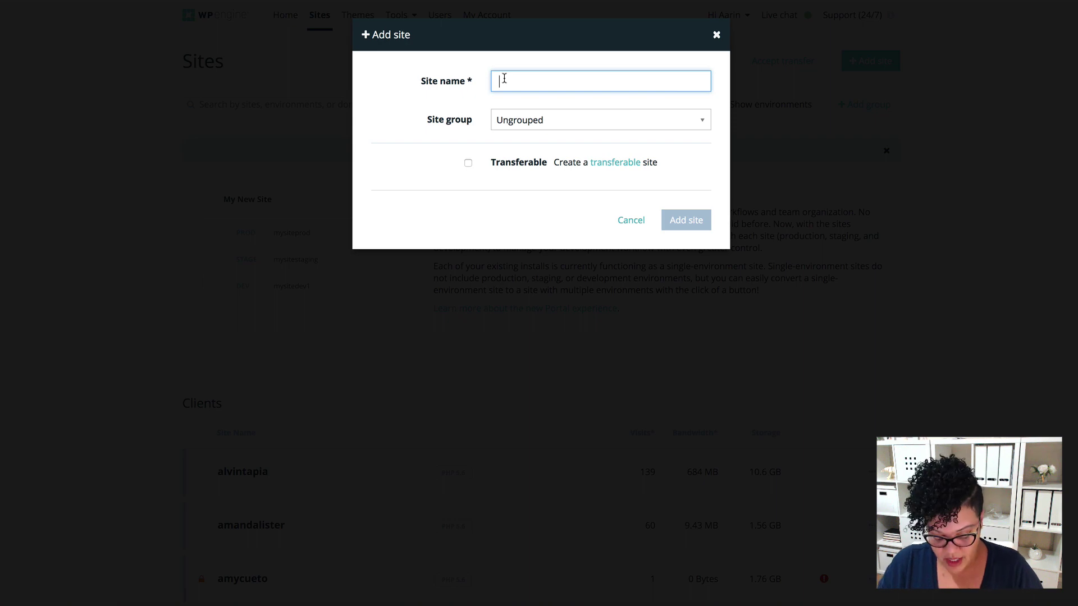
pyautogui.write('demo')
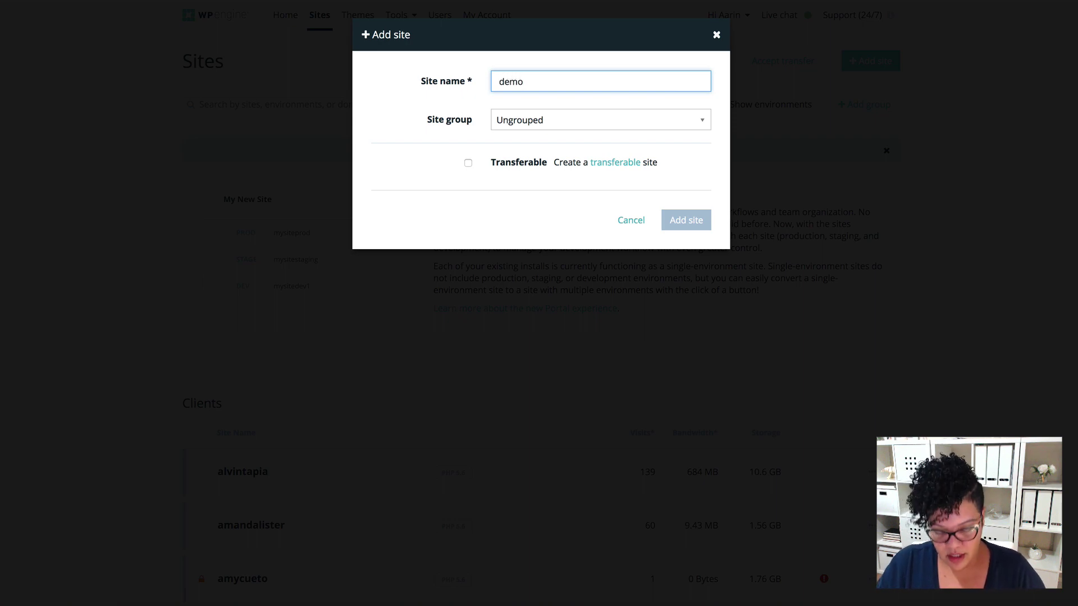
pyautogui.press('BackSpace')
pyautogui.press('BackSpace')
pyautogui.press('BackSpace')
pyautogui.press('BackSpace')
pyautogui.write('honeybarm')
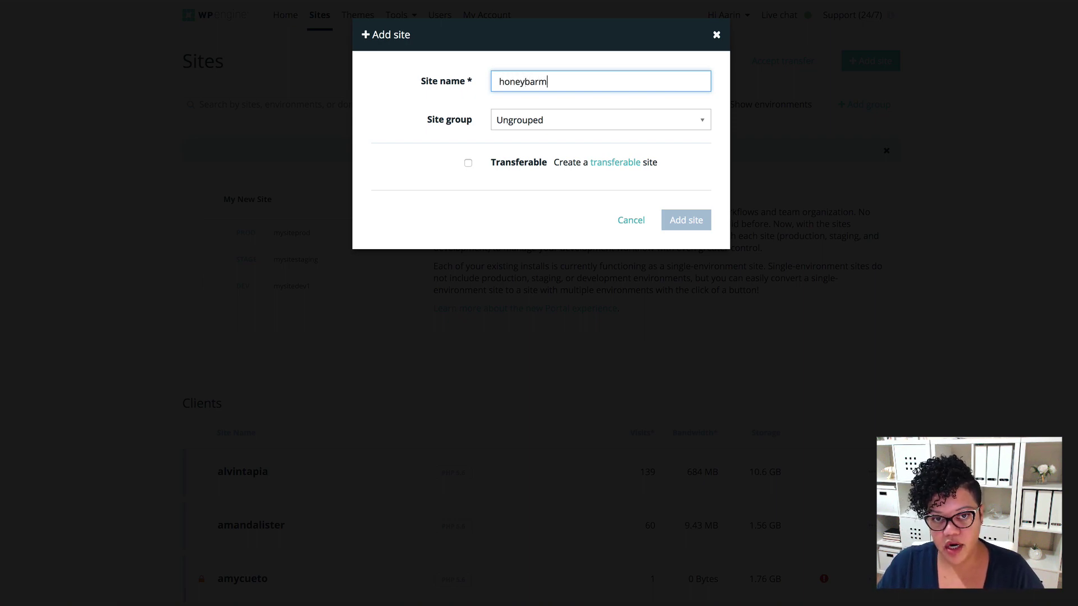
pyautogui.write('edi')
pyautogui.write('a')
pyautogui.press('BackSpace')
pyautogui.press('BackSpace')
pyautogui.press('BackSpace')
pyautogui.press('BackSpace')
pyautogui.press('BackSpace')
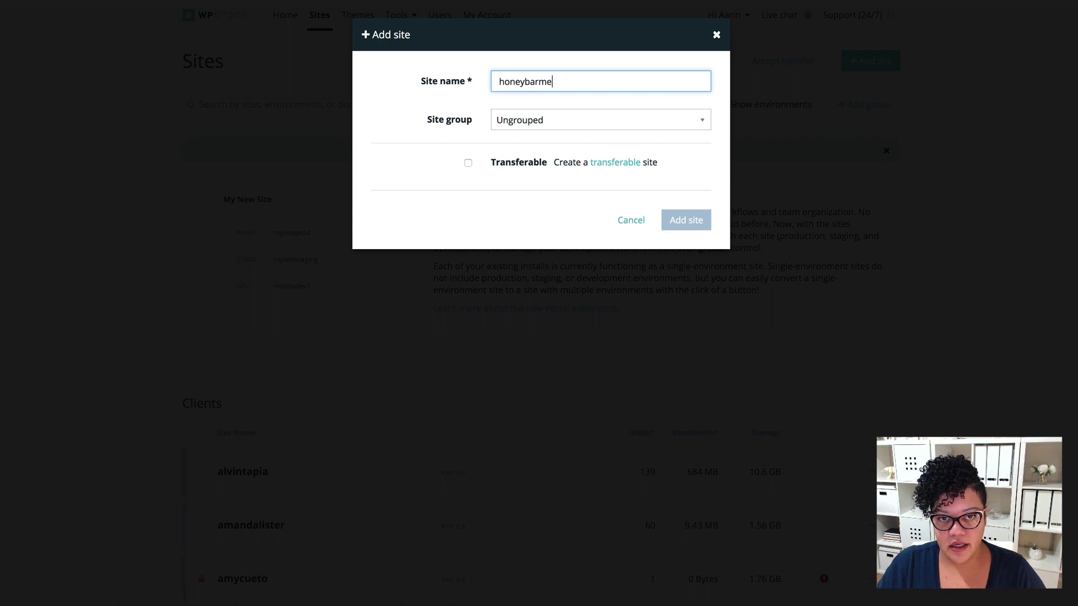
pyautogui.write('demo')
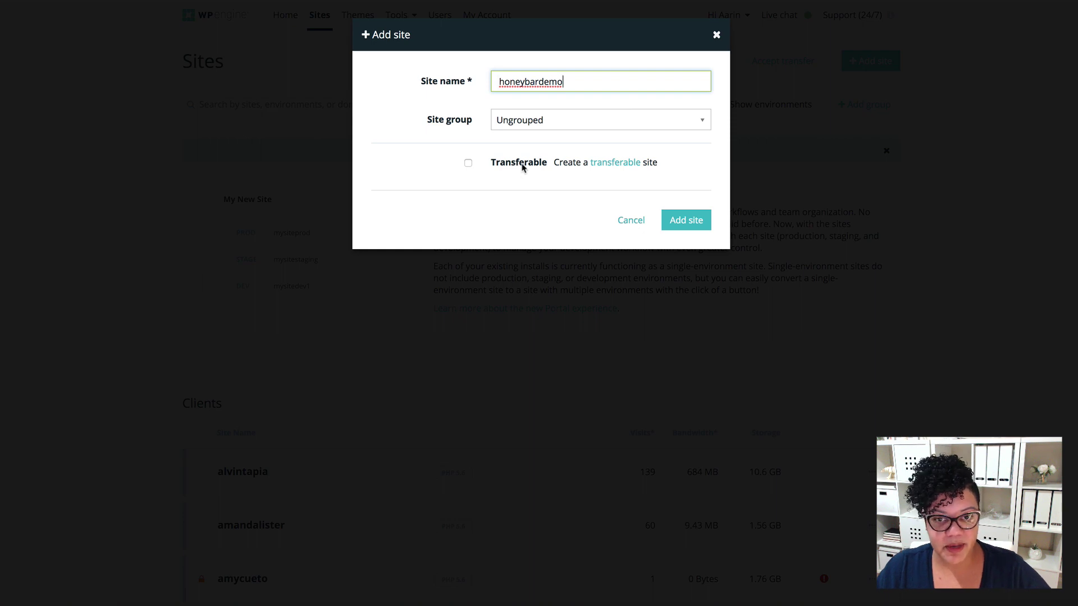
pyautogui.click(685, 224)
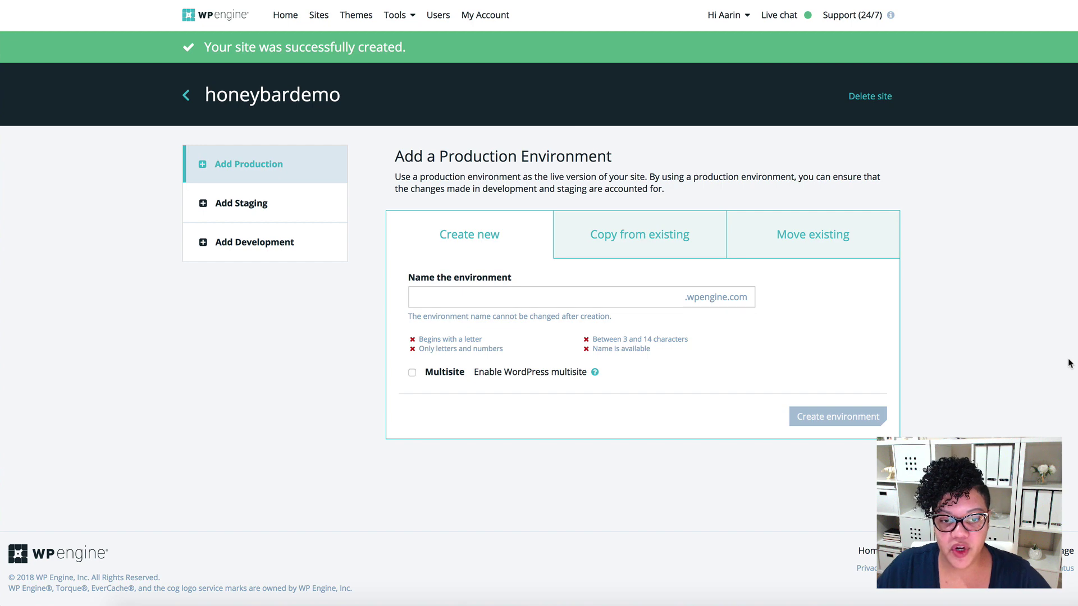
# Step: Create a new production environment named honeybardemo for the site, without WordPress multisite
pyautogui.click(570, 296)
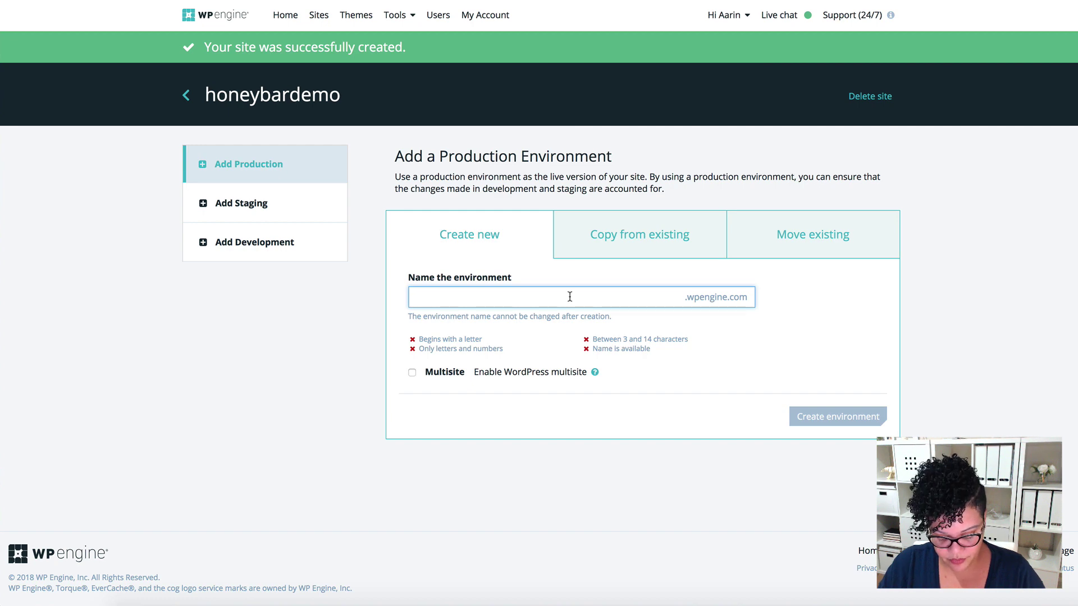
pyautogui.write('honeybarde')
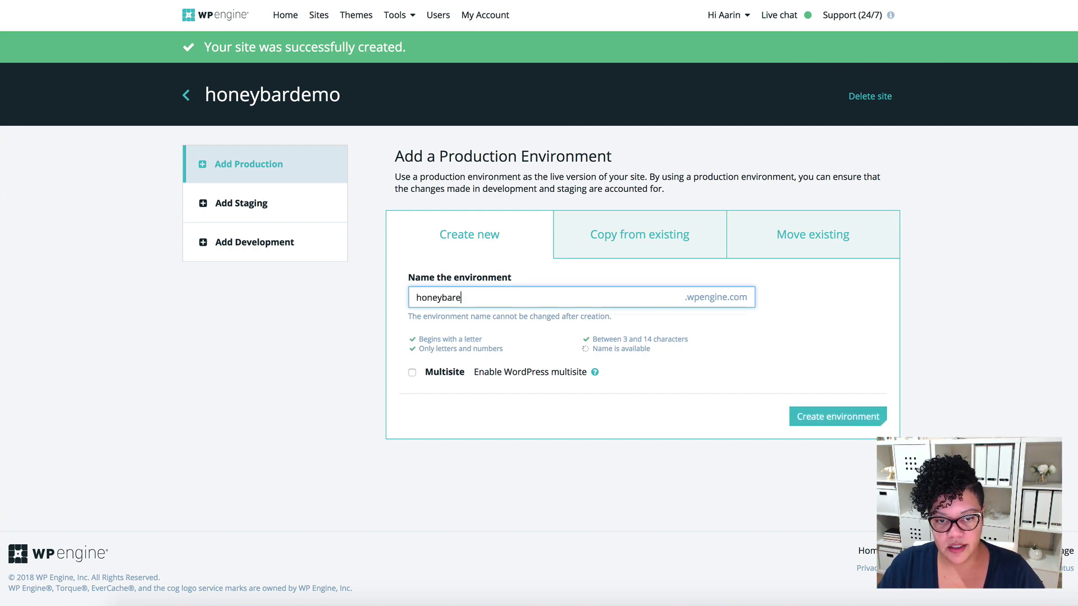
pyautogui.press('BackSpace')
pyautogui.write('deom')
pyautogui.press('BackSpace')
pyautogui.press('BackSpace')
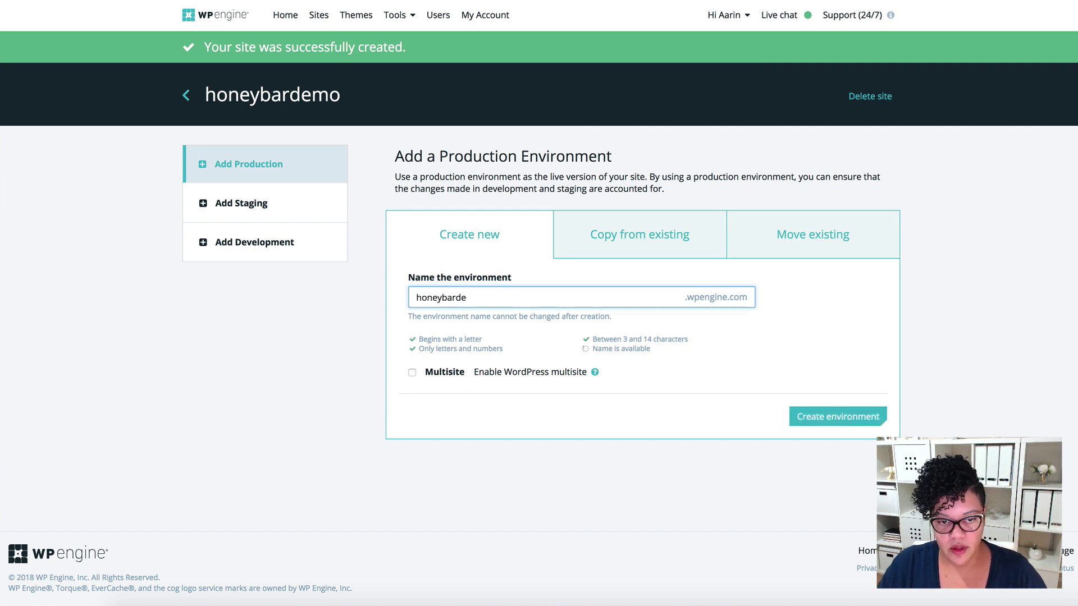
pyautogui.write('mo')
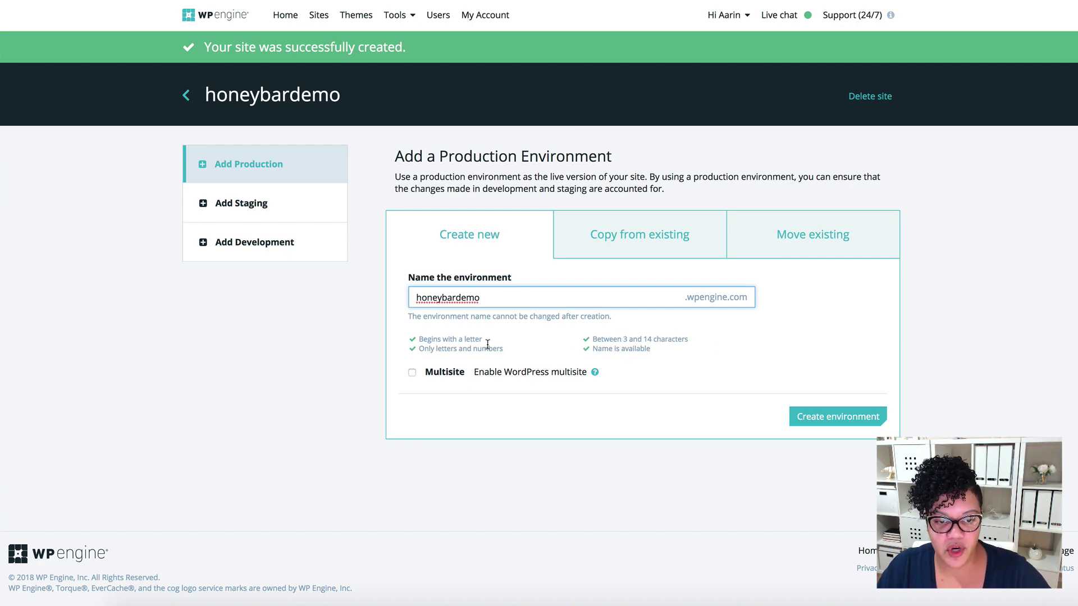
pyautogui.click(862, 424)
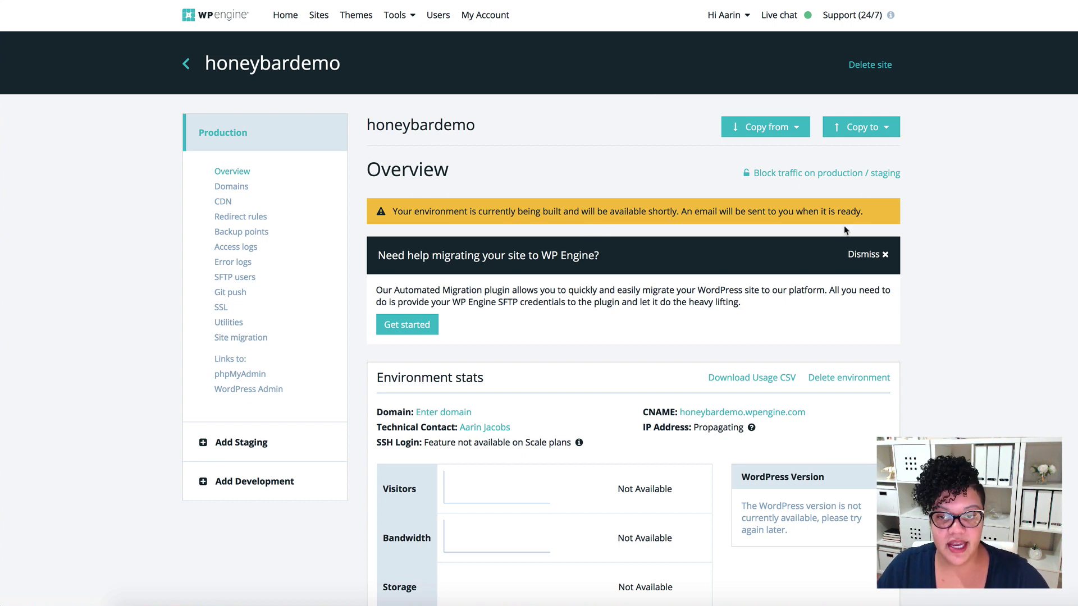
pyautogui.scroll(-2, 845, 230)
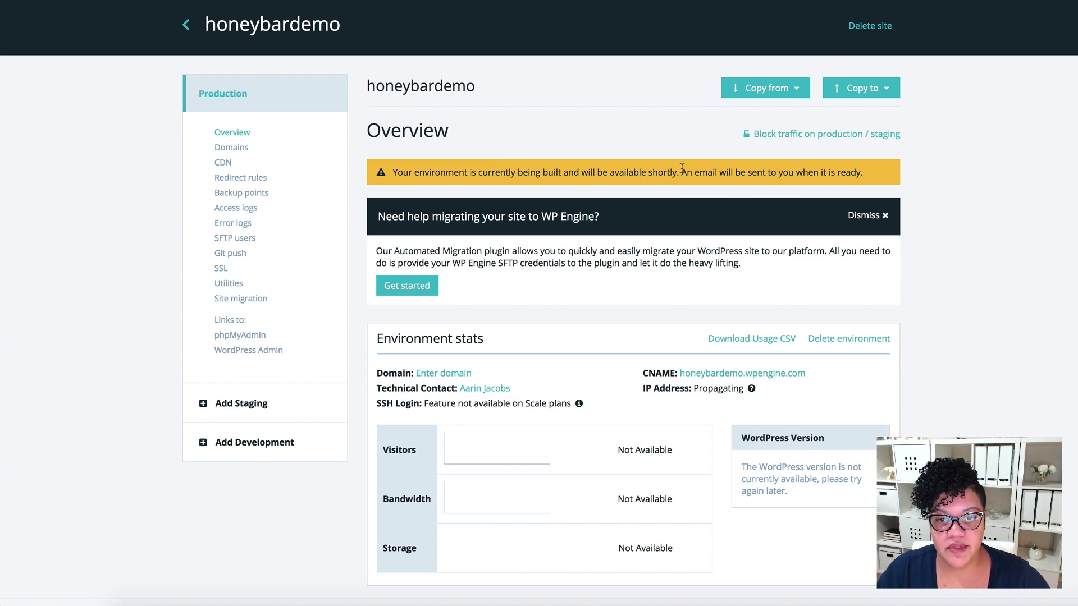
pyautogui.moveTo(681, 172); pyautogui.dragTo(943, 175)
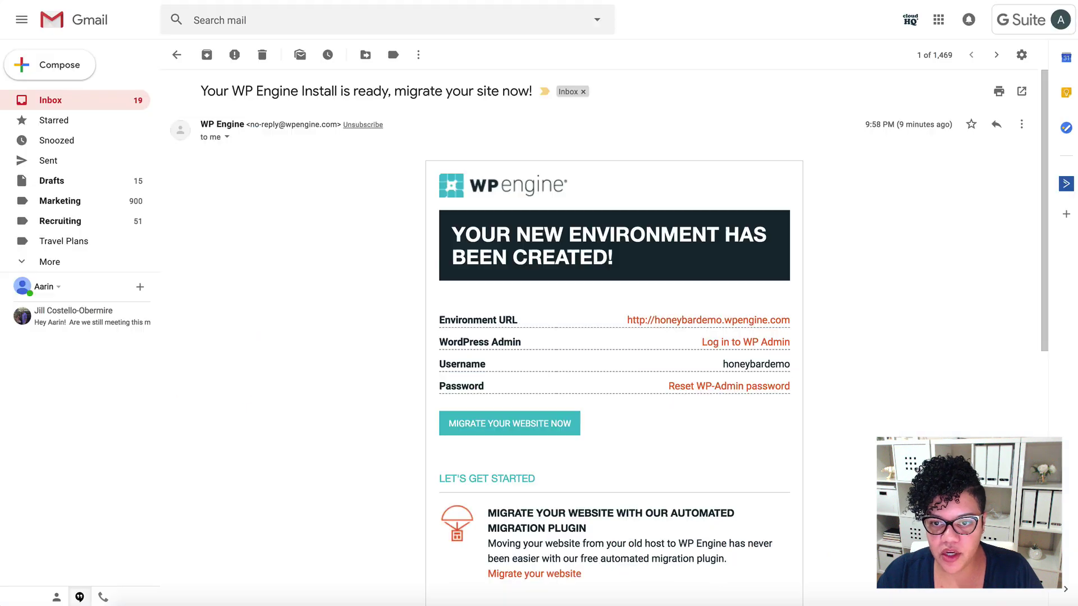
pyautogui.scroll(-2, 820, 368)
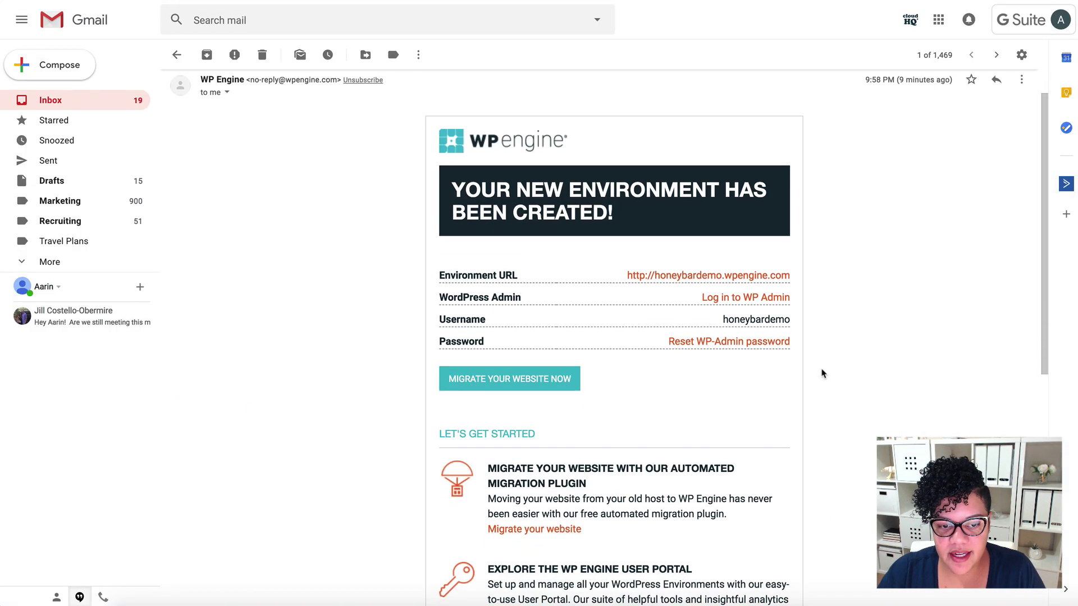
# Step: Open the honeybardemo.wpengine.com environment URL from the email and look over the default WordPress blog page
pyautogui.click(678, 281)
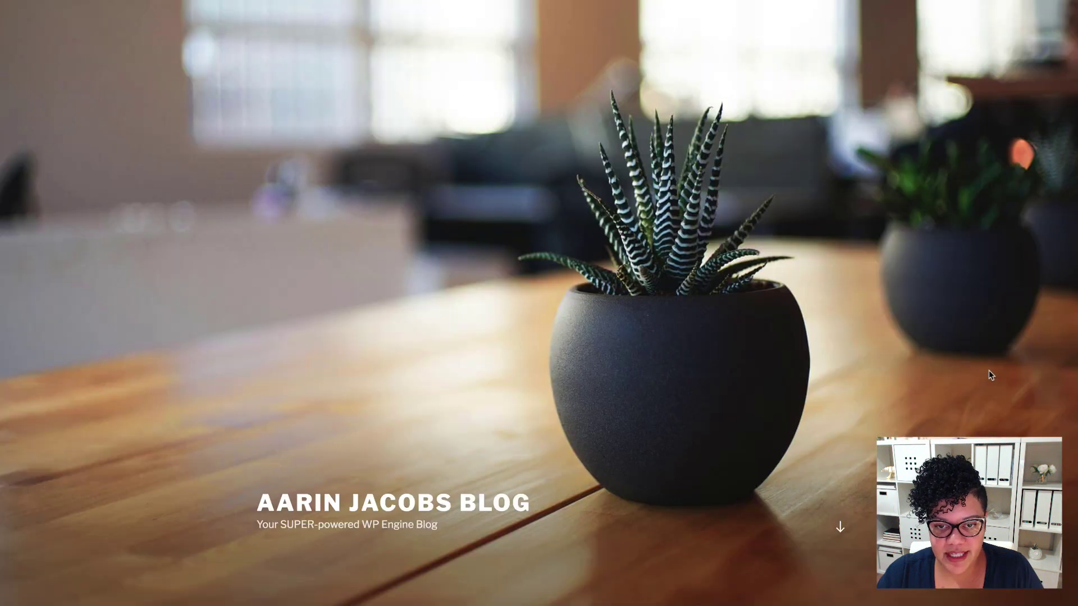
pyautogui.scroll(-10, 988, 375)
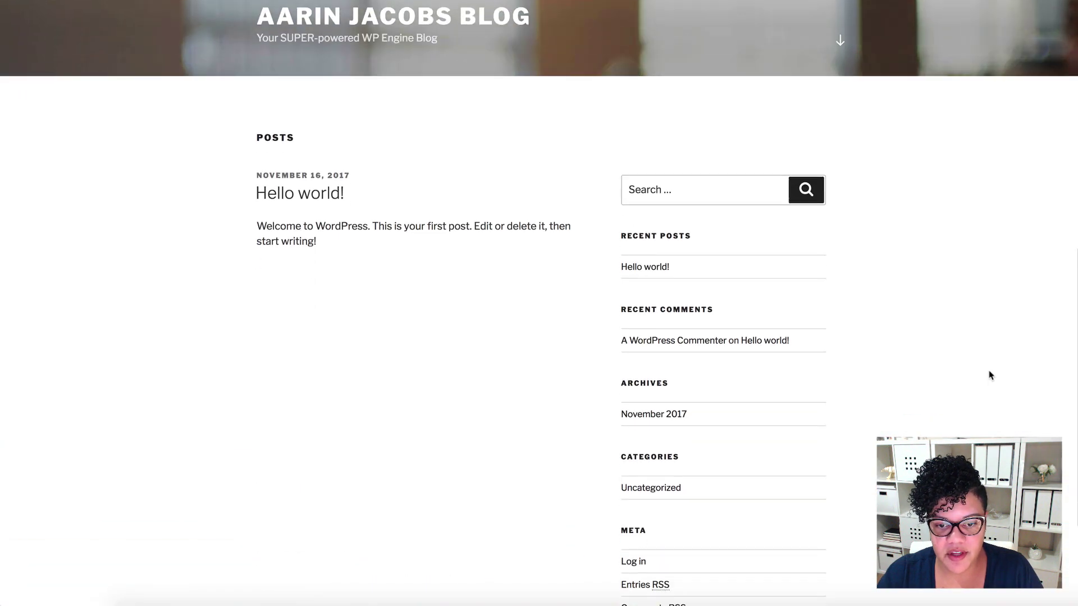
pyautogui.scroll(-3, 989, 375)
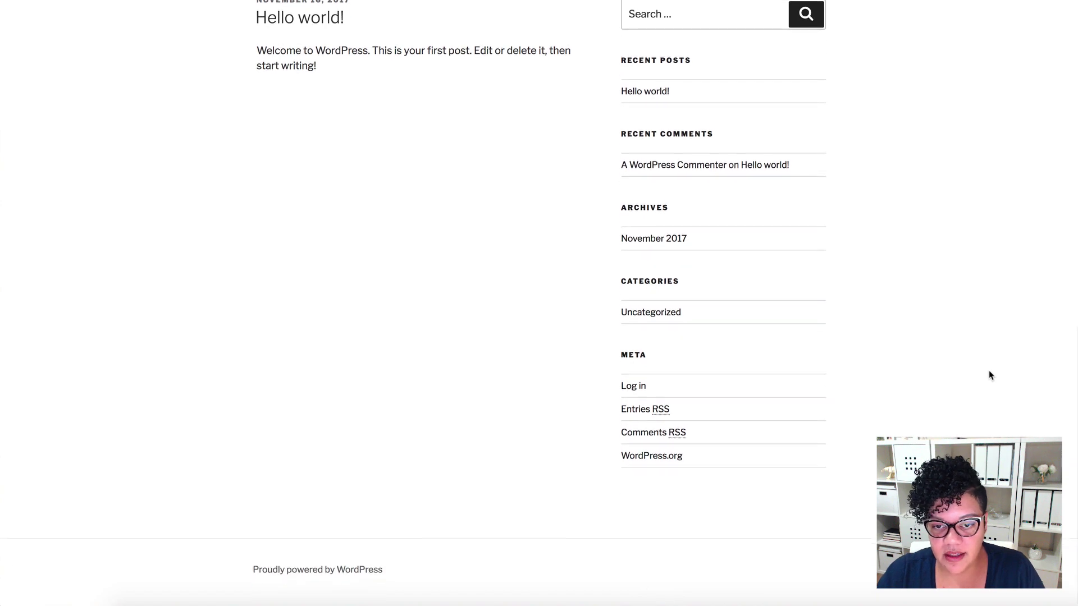
pyautogui.scroll(5, 989, 374)
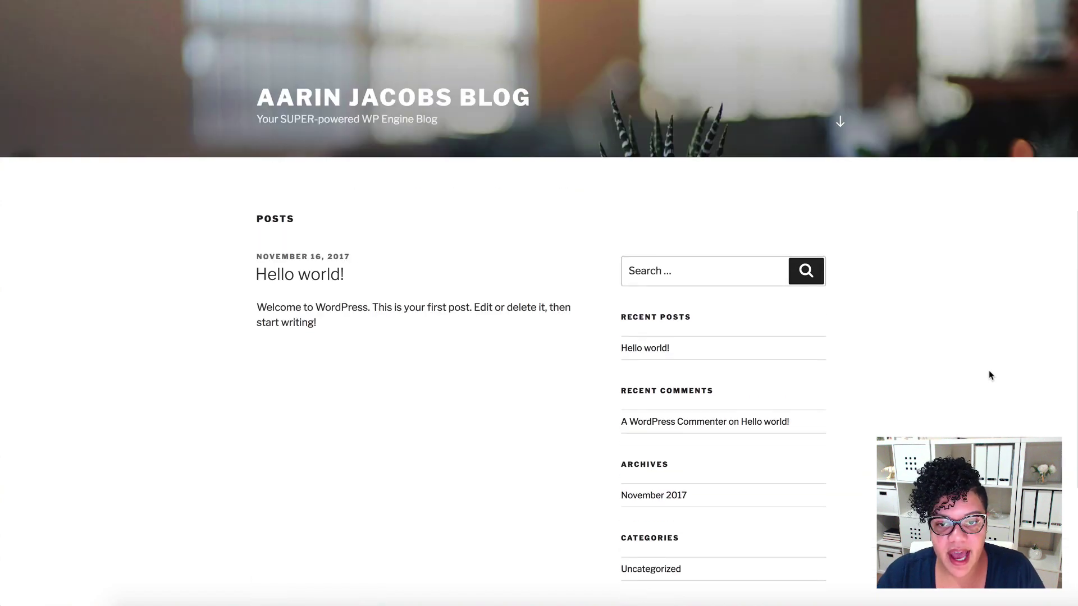
pyautogui.scroll(8, 990, 375)
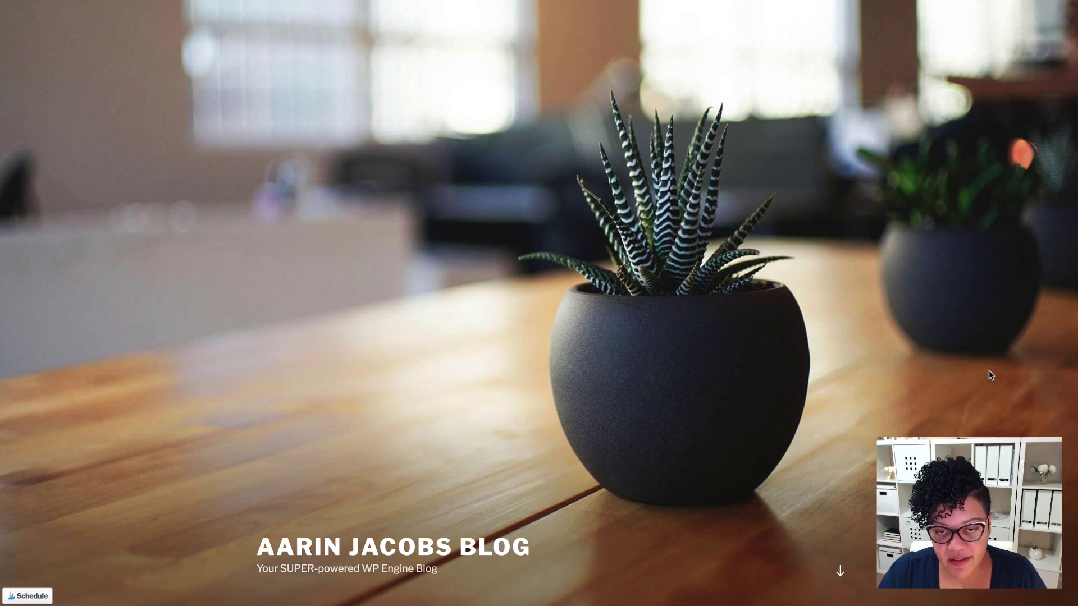
pyautogui.scroll(-11, 989, 369)
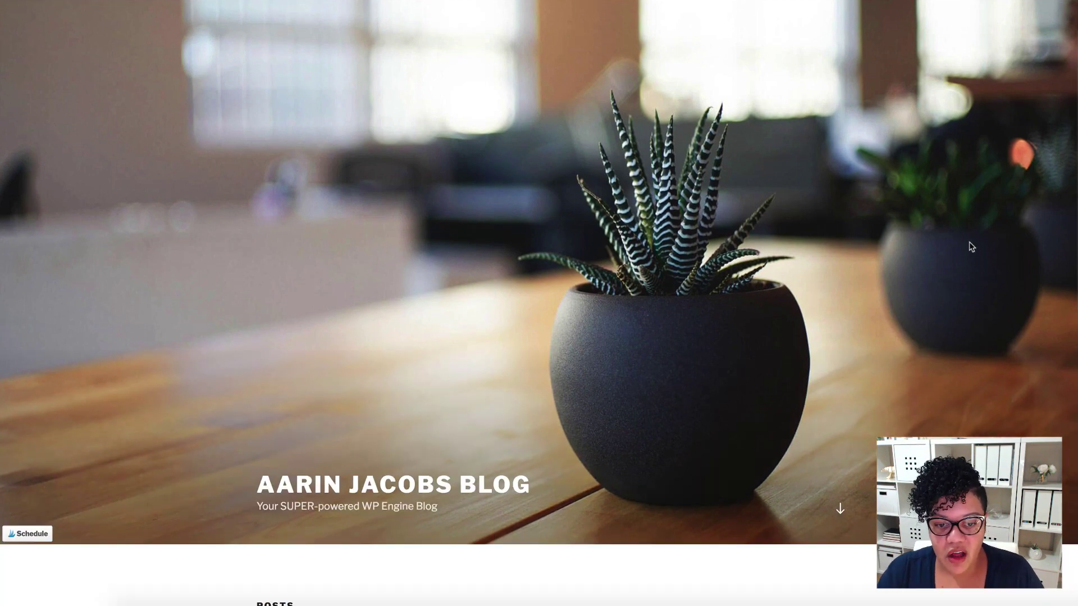
pyautogui.scroll(4, 970, 245)
pyautogui.scroll(5, 970, 247)
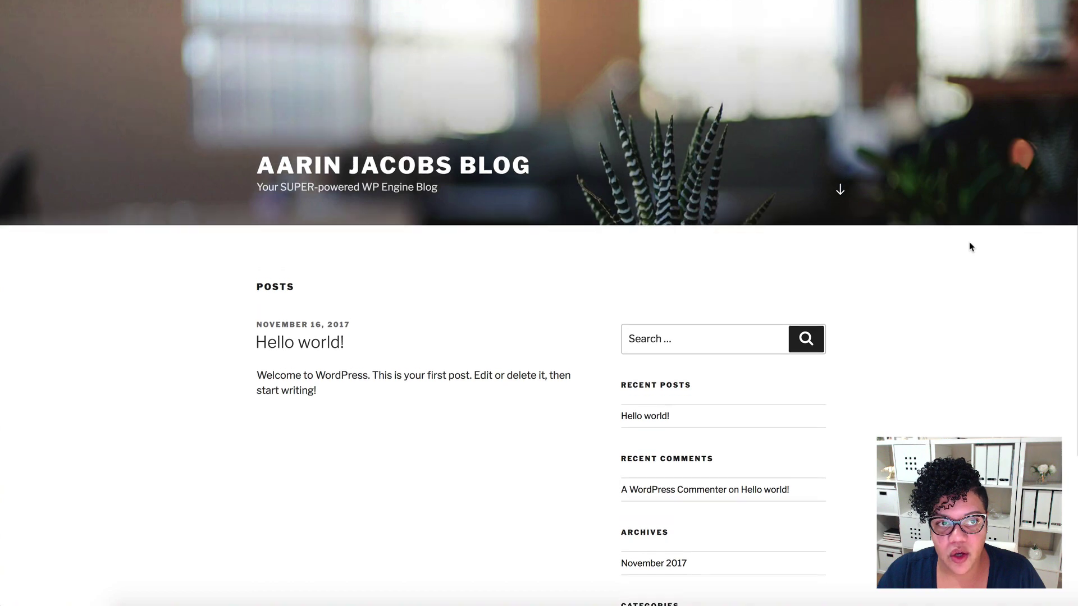
pyautogui.scroll(3, 970, 244)
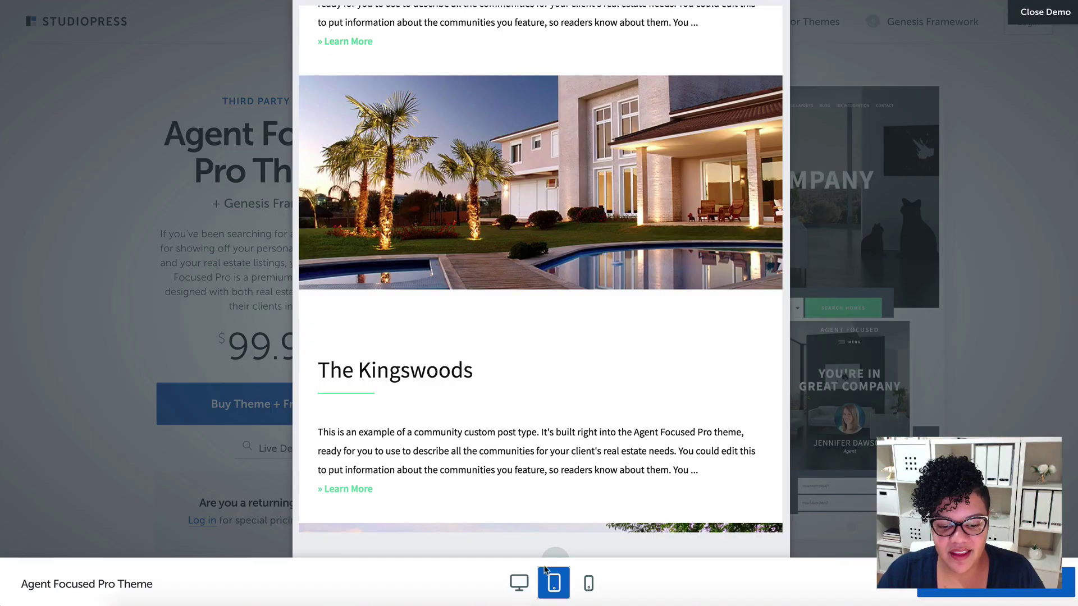
# Step: Preview the StudioPress Agent Focused Pro Theme demo in desktop view and look through its home page
pyautogui.click(519, 583)
pyautogui.scroll(-10, 1033, 269)
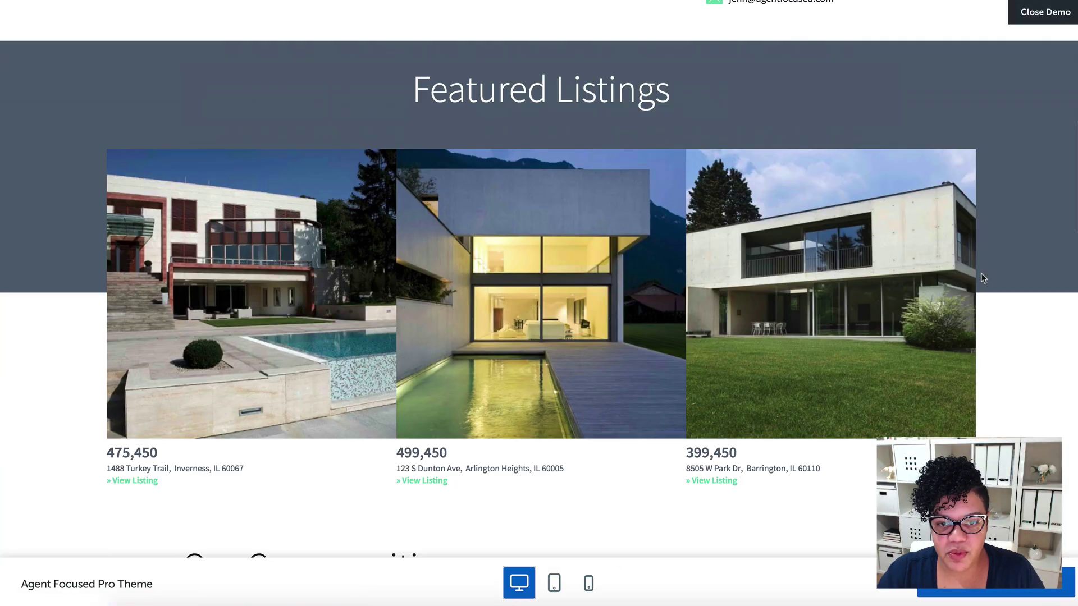
pyautogui.scroll(10, 1027, 271)
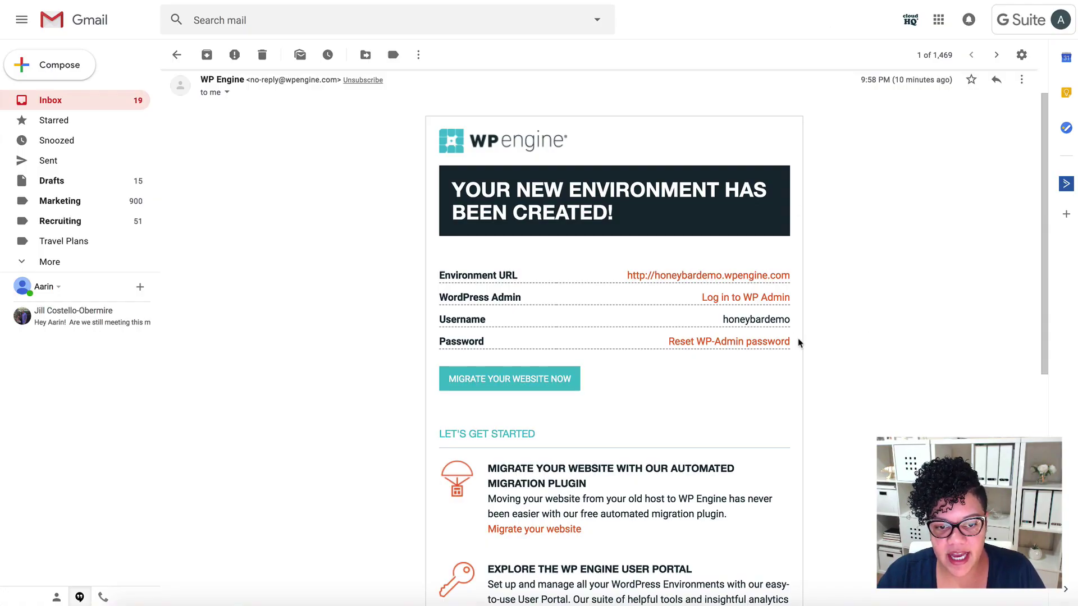
# Step: Open the WordPress admin login page from the WP Engine email and copy the admin username given in that email
pyautogui.click(751, 298)
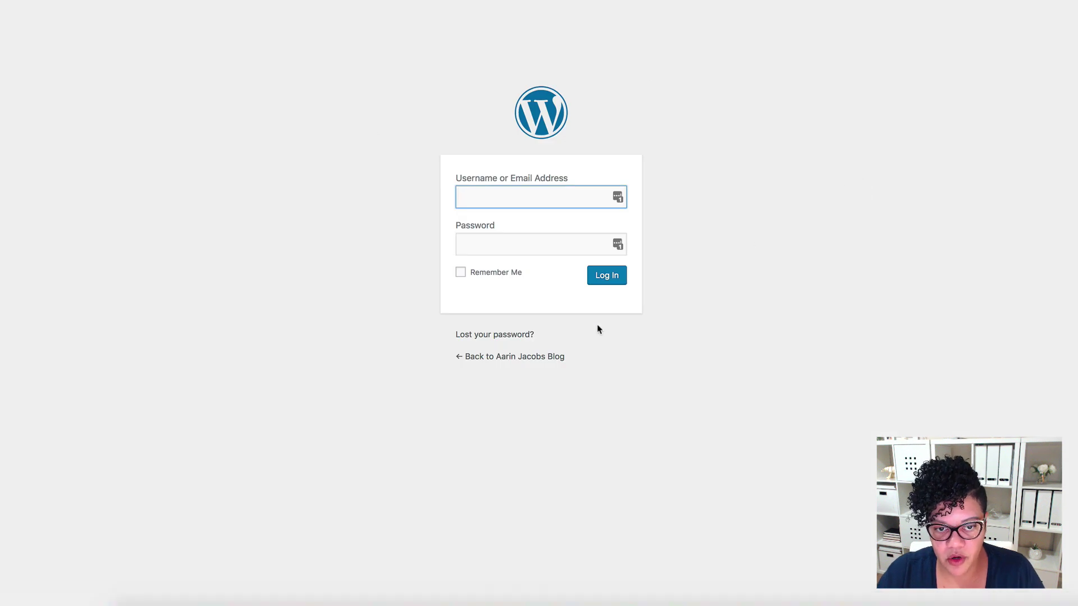
pyautogui.hotkey('ctrl', 'shift', 'Tab')
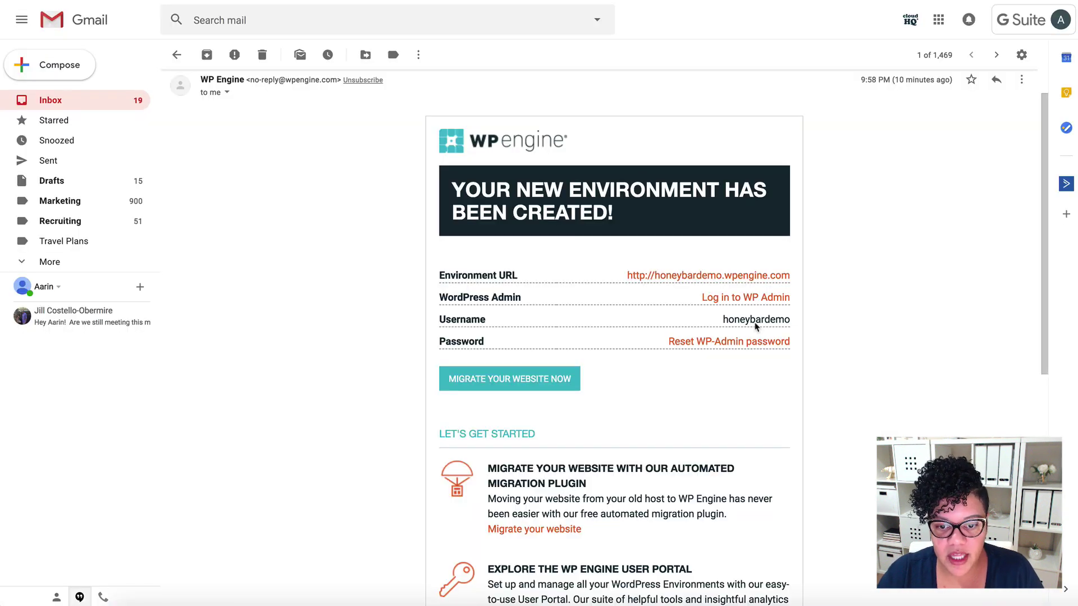
pyautogui.scroll(-1, 757, 328)
pyautogui.moveTo(723, 303); pyautogui.dragTo(789, 305)
pyautogui.press('super+c')
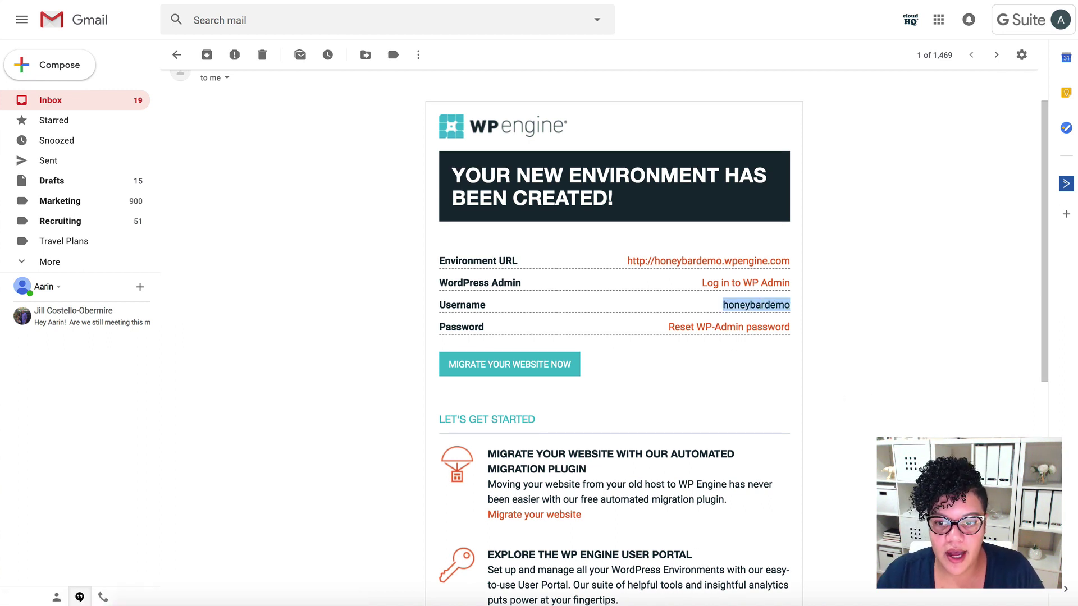
# Step: Request a WordPress admin password reset from the email's reset link, using the copied username honeybardemo
pyautogui.click(756, 331)
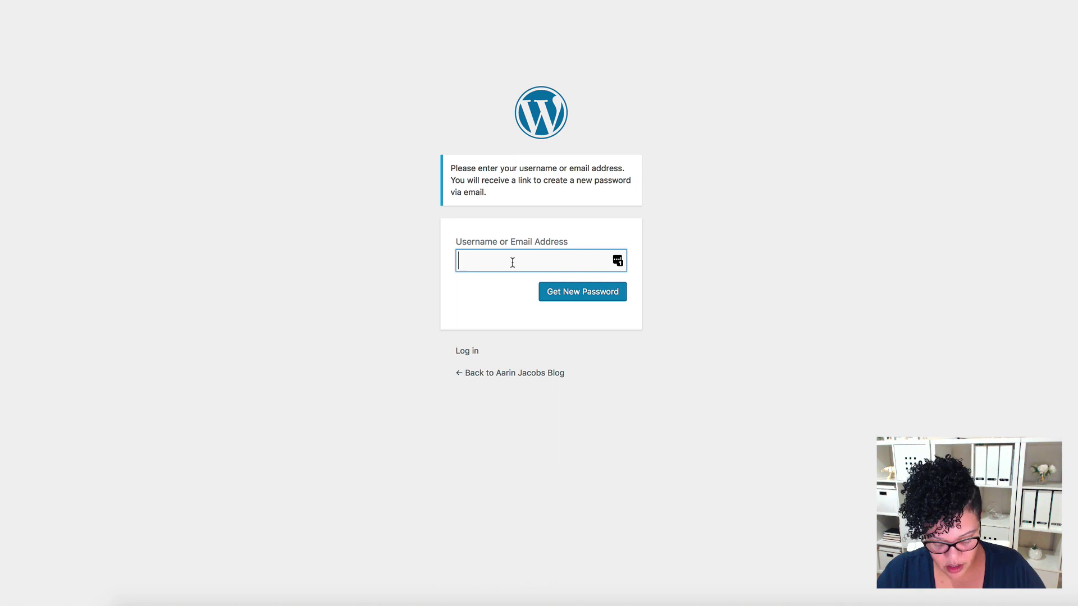
pyautogui.press('super+v')
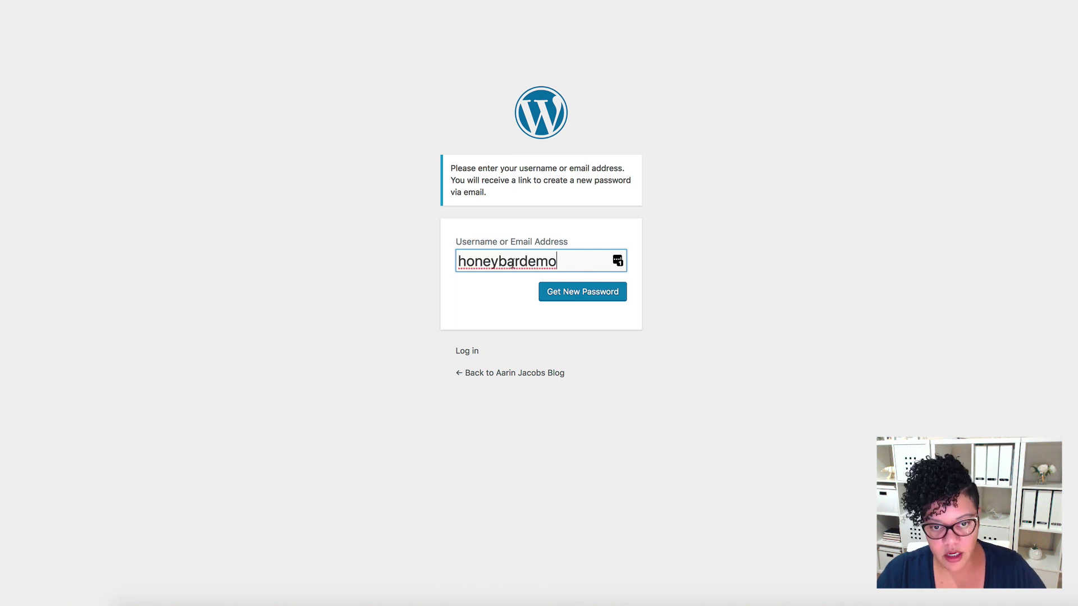
pyautogui.click(589, 297)
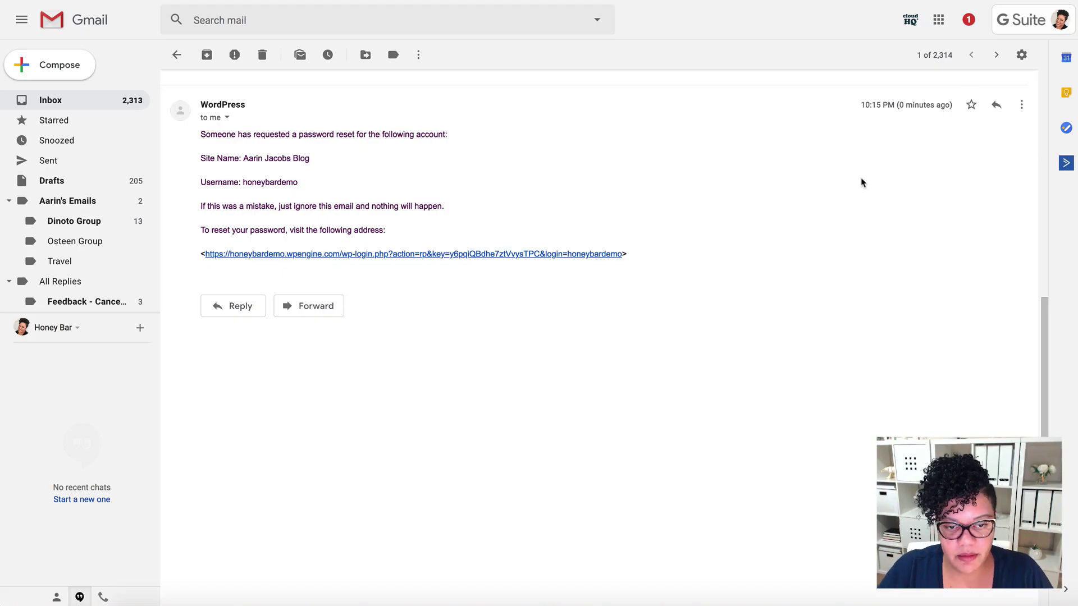
# Step: Set a new WordPress admin password through the reset link in the email and save it in the browser
pyautogui.click(440, 254)
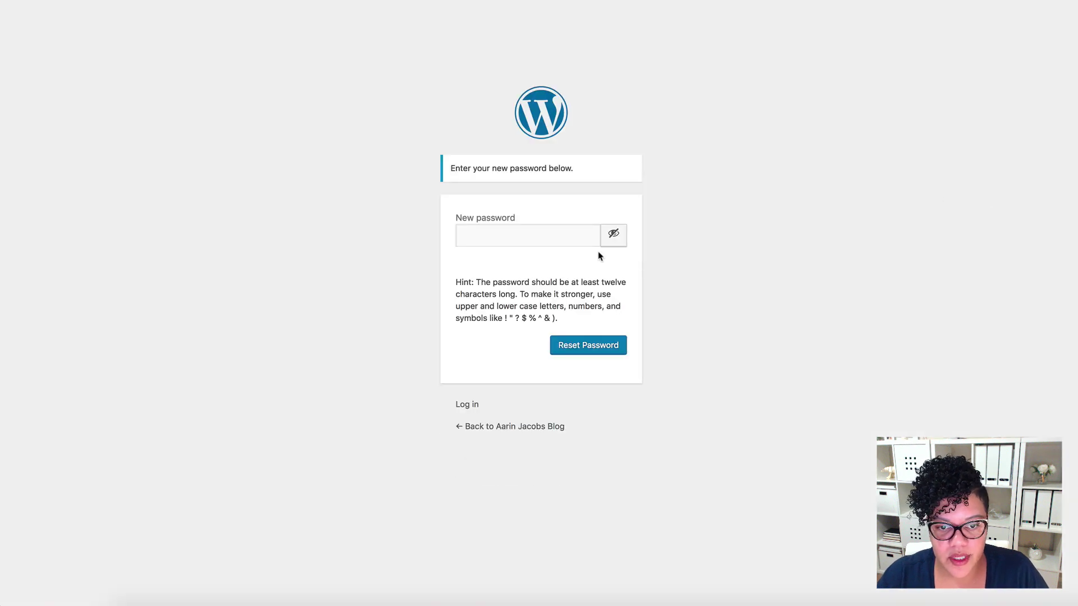
pyautogui.tripleClick(505, 236)
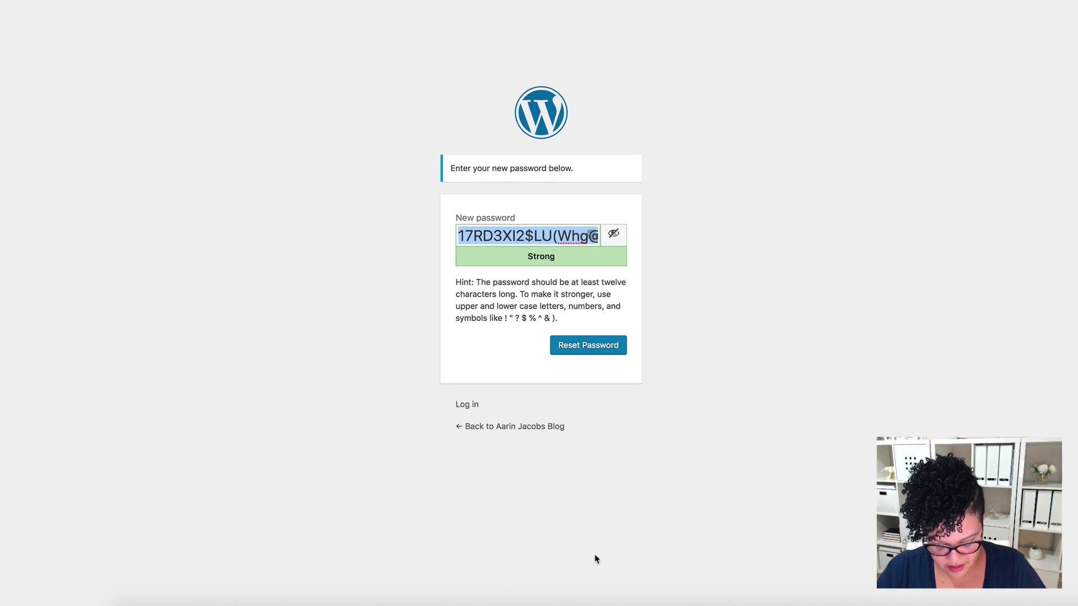
pyautogui.click(590, 350)
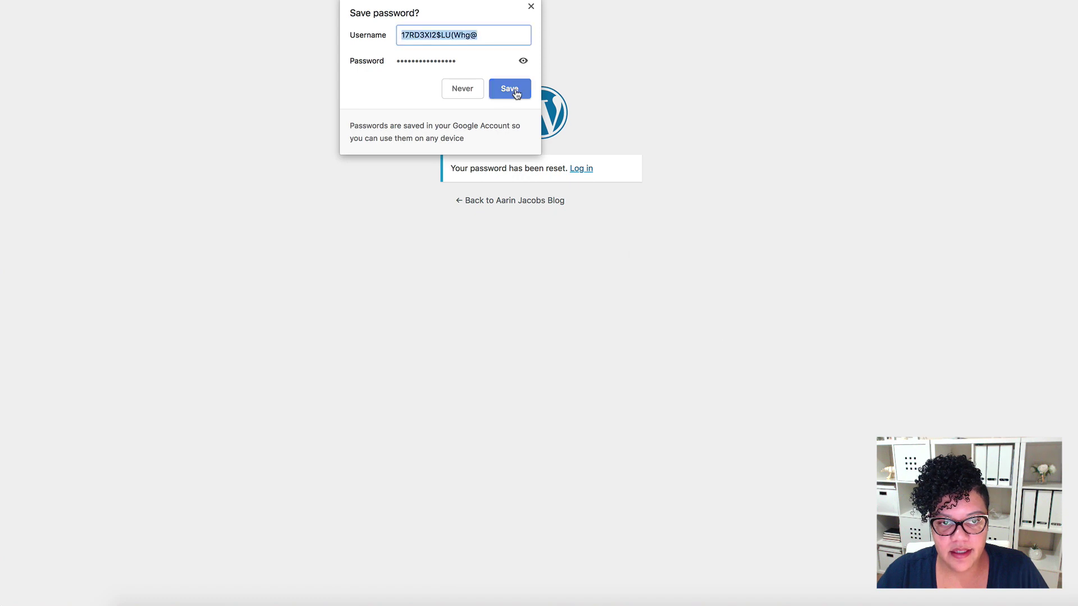
pyautogui.click(520, 89)
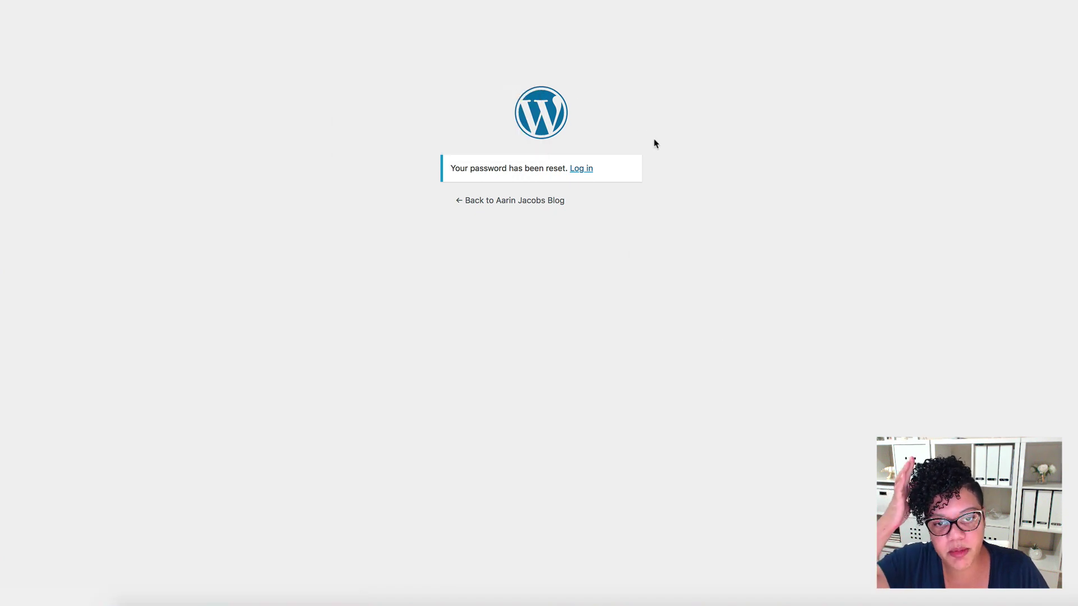
# Step: Log in to the WordPress admin with the username honeybardemo from the WP Engine email and the saved account password
pyautogui.click(578, 169)
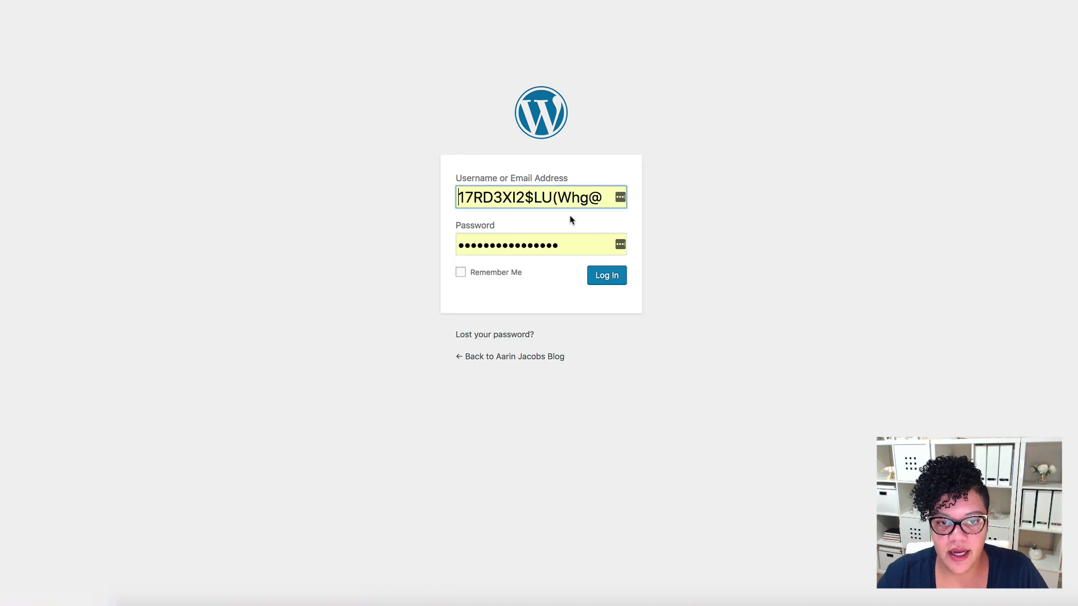
pyautogui.tripleClick(562, 198)
pyautogui.press('BackSpace')
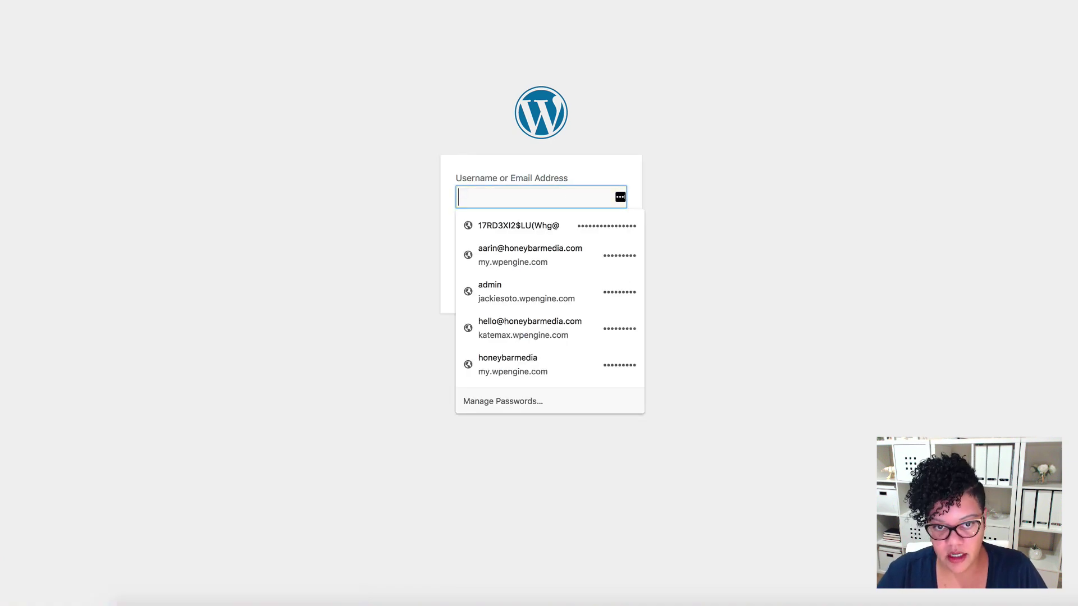
pyautogui.click(732, 218)
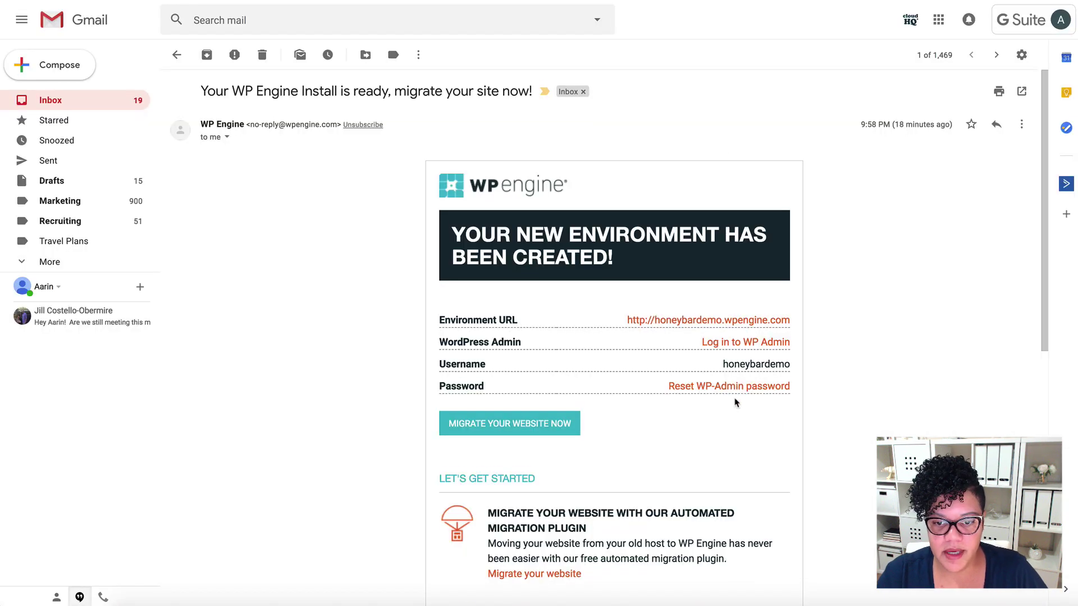
pyautogui.scroll(-1, 740, 375)
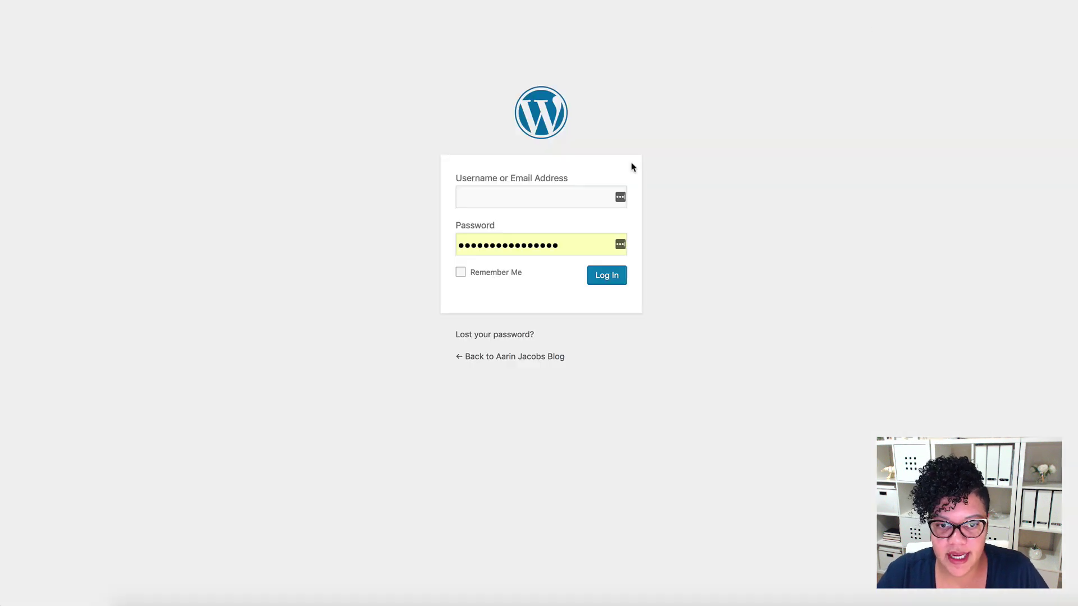
pyautogui.click(558, 197)
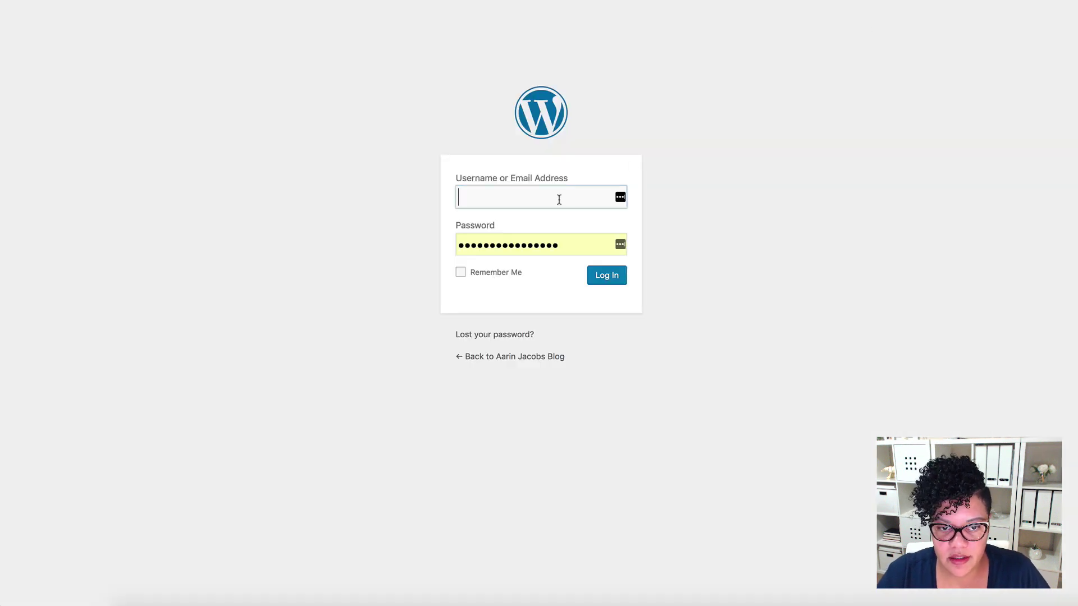
pyautogui.write('honeybardemo')
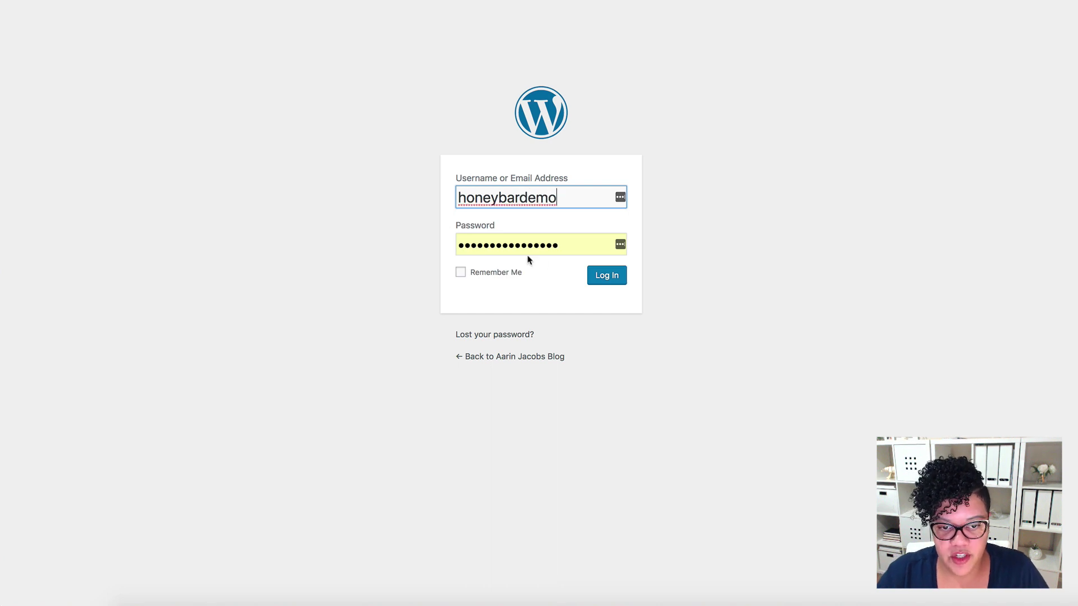
pyautogui.click(602, 282)
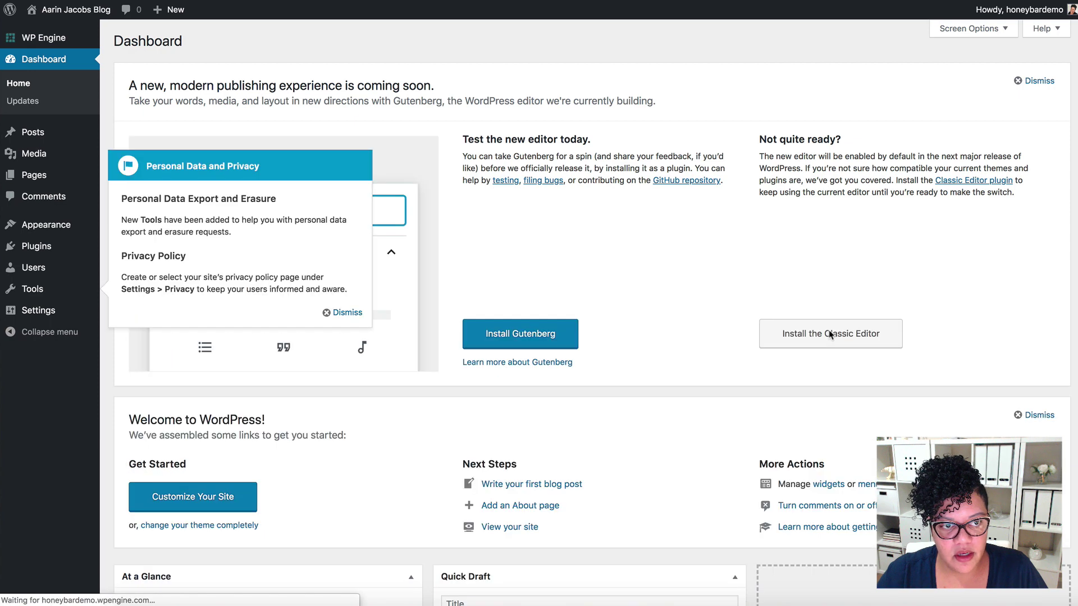
# Step: Dismiss the Personal Data and Privacy notice and save the honeybardemo login in the browser
pyautogui.click(340, 312)
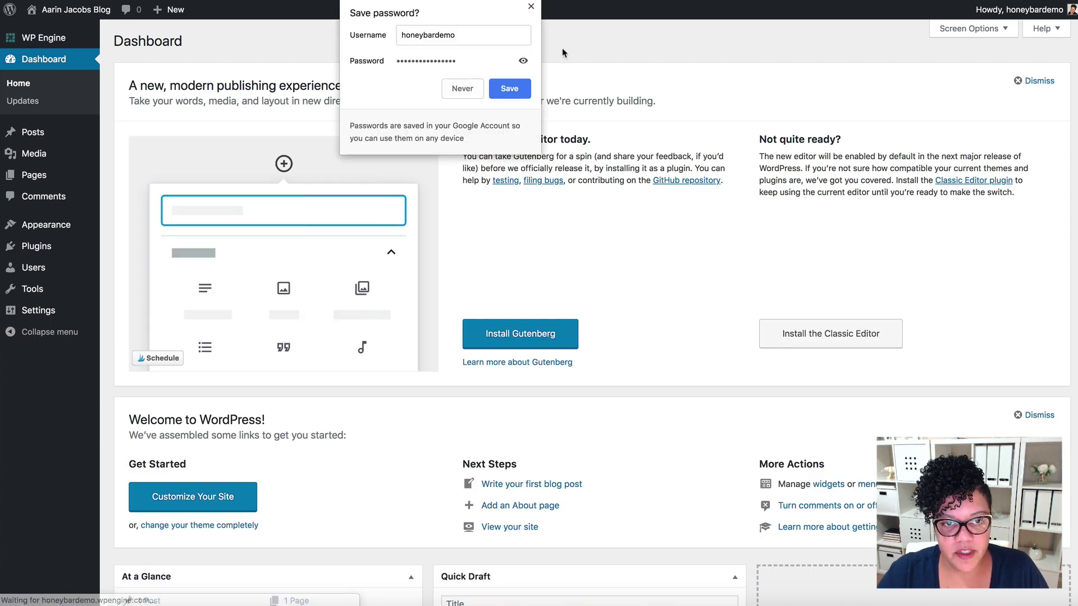
pyautogui.click(501, 90)
pyautogui.click(977, 97)
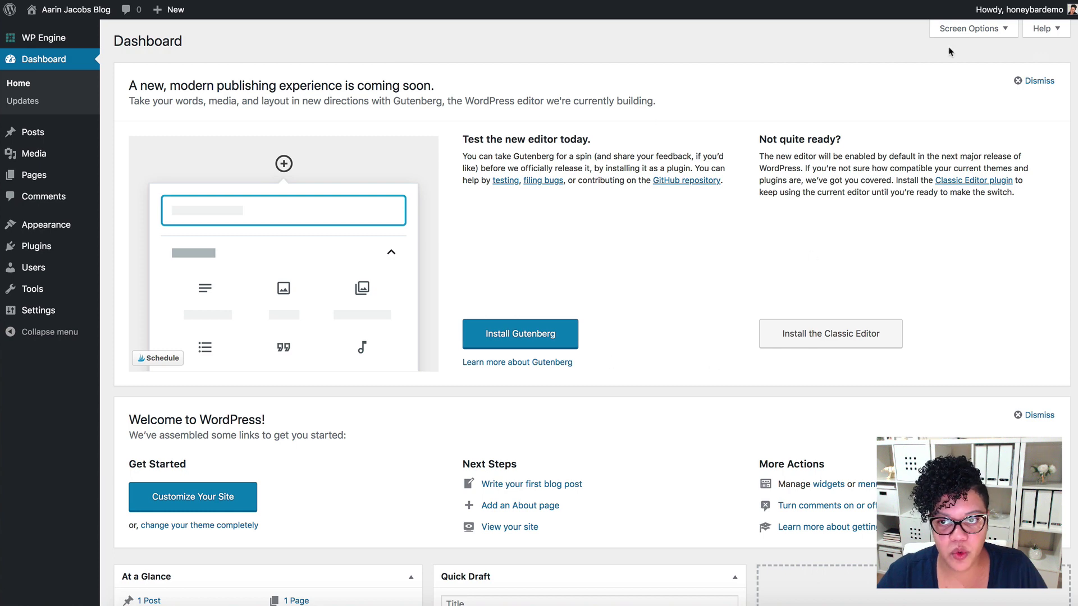
# Step: Visit the live site from the WordPress dashboard and look over its default blog home page
pyautogui.moveTo(56, 10)
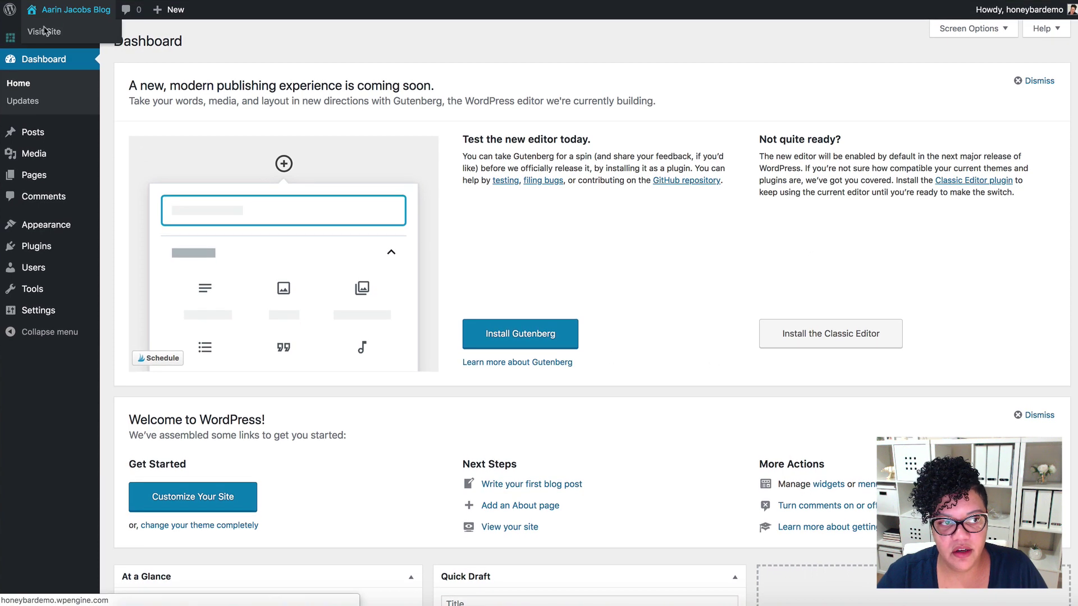
pyautogui.click(40, 33)
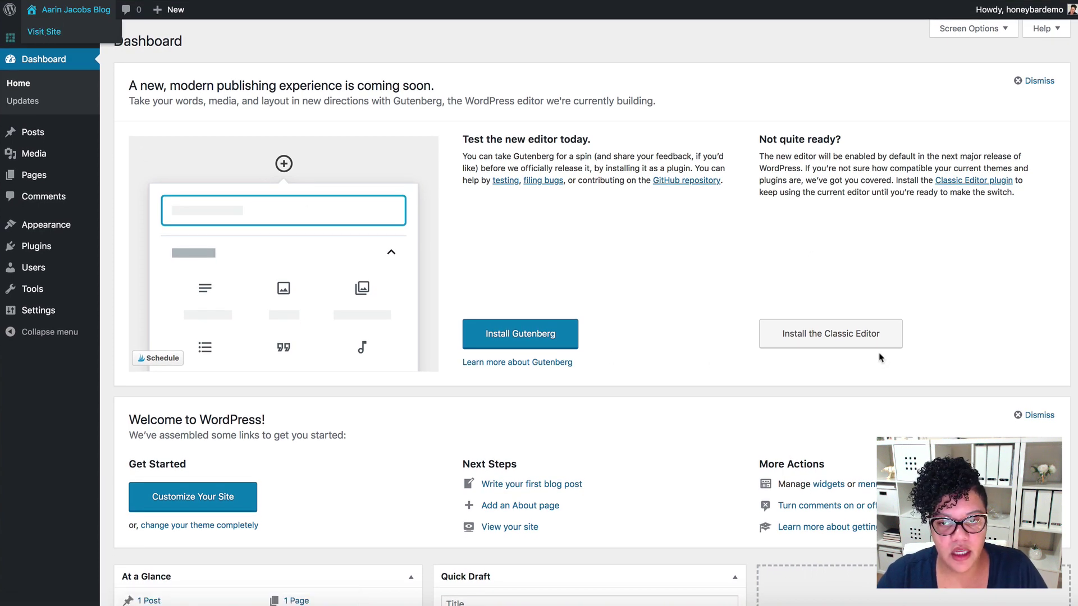
pyautogui.scroll(-10, 947, 400)
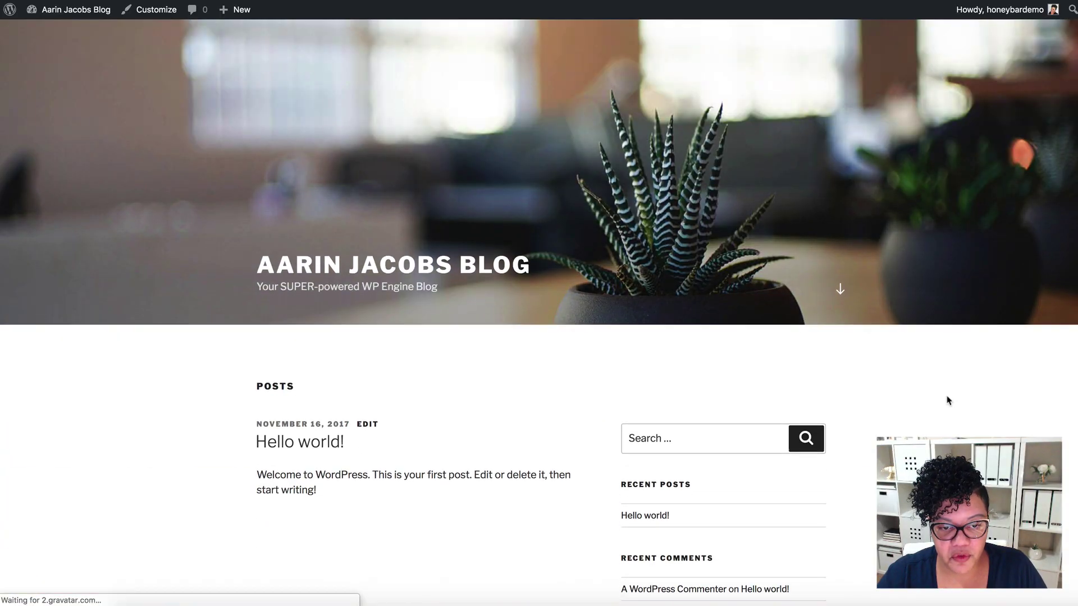
pyautogui.scroll(10, 948, 401)
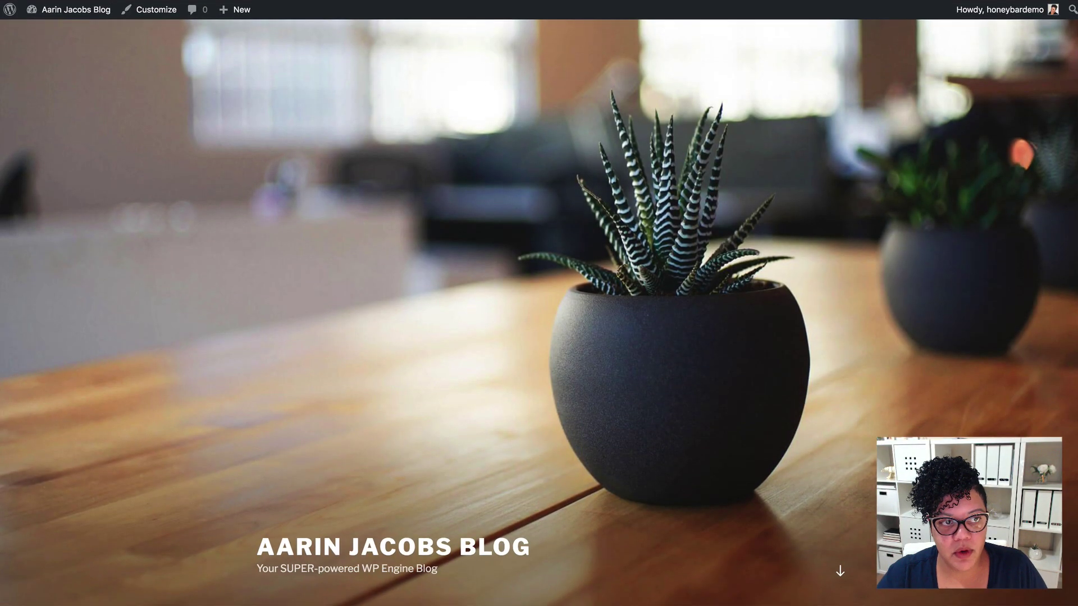
# Step: Return to the WordPress dashboard and dismiss the Personal Data and Privacy notice there
pyautogui.click(26, 9)
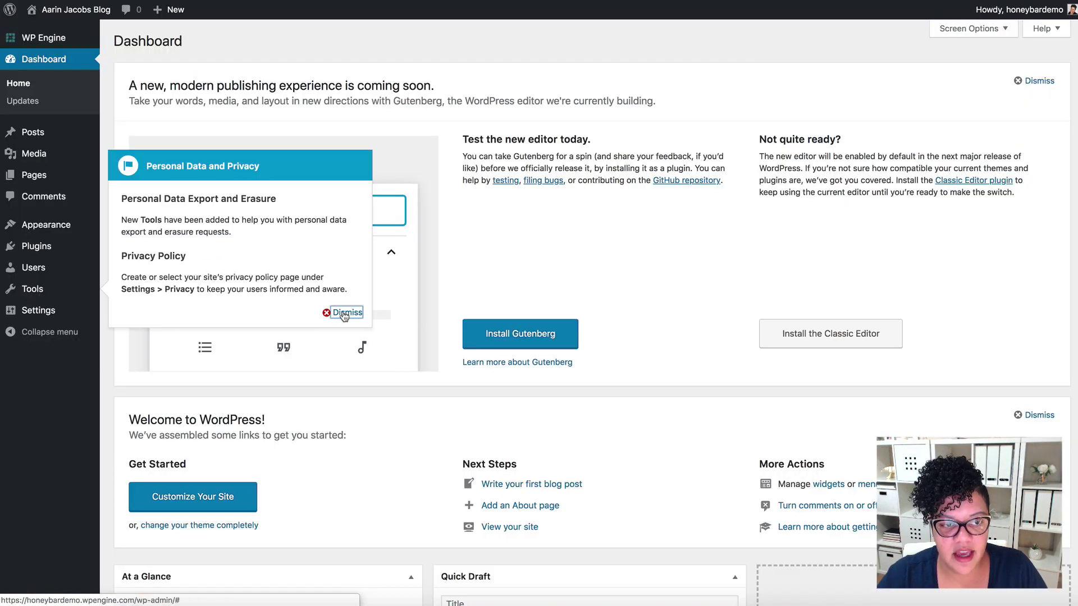
pyautogui.click(341, 311)
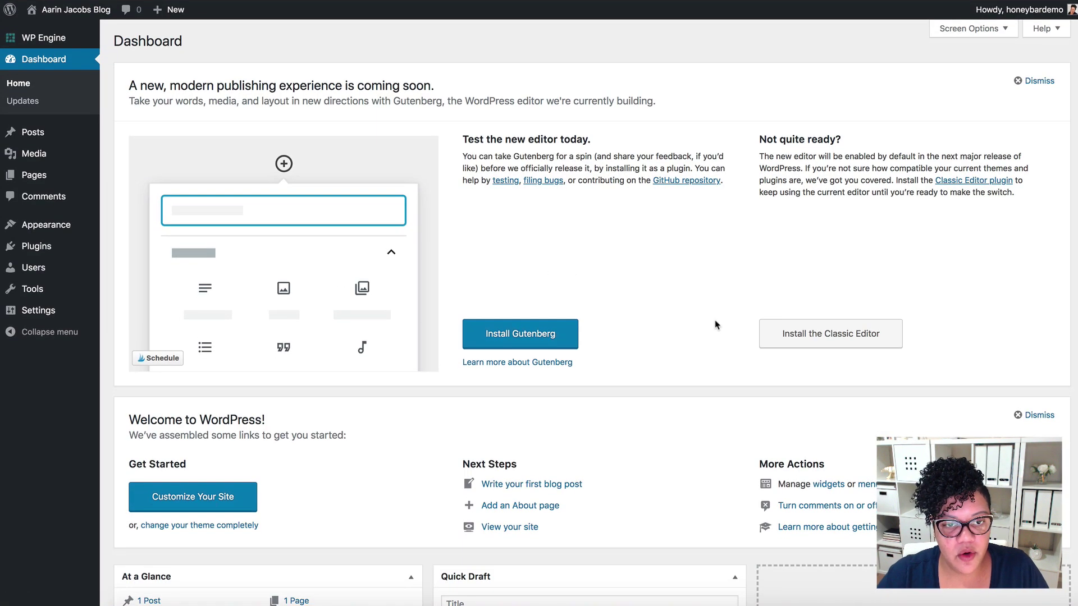